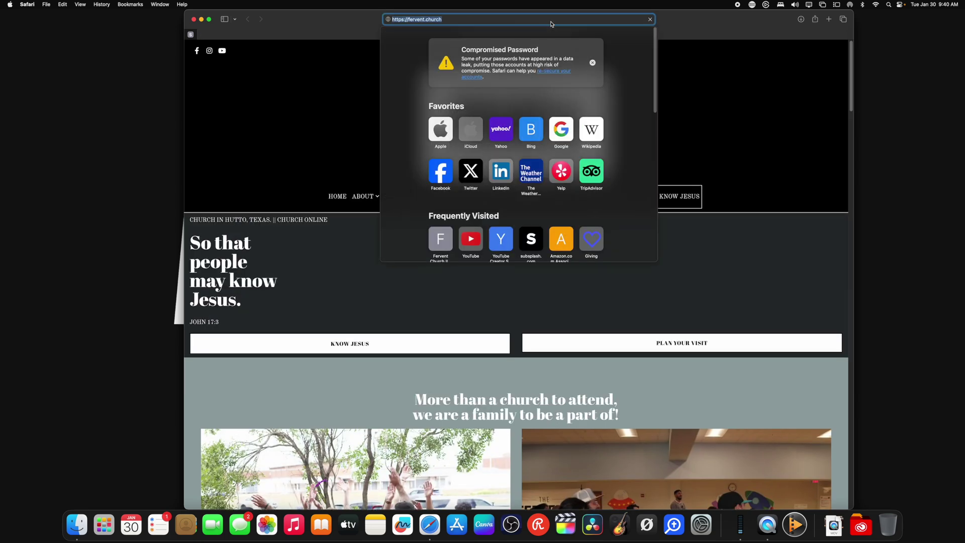
# Step: Search Google for 'obs studio' and view the Windows and macOS installer options on obsproject.com
pyautogui.write('obs studio')
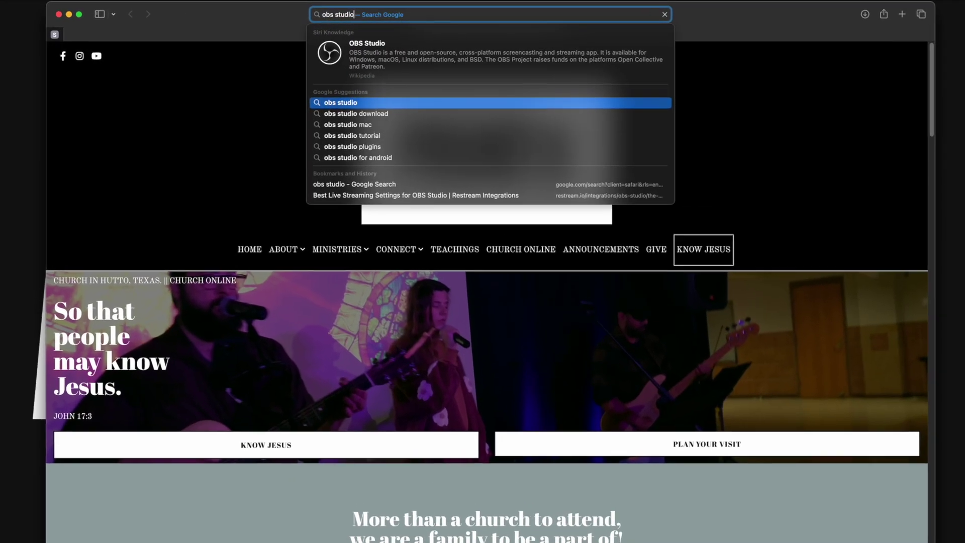
pyautogui.press('Return')
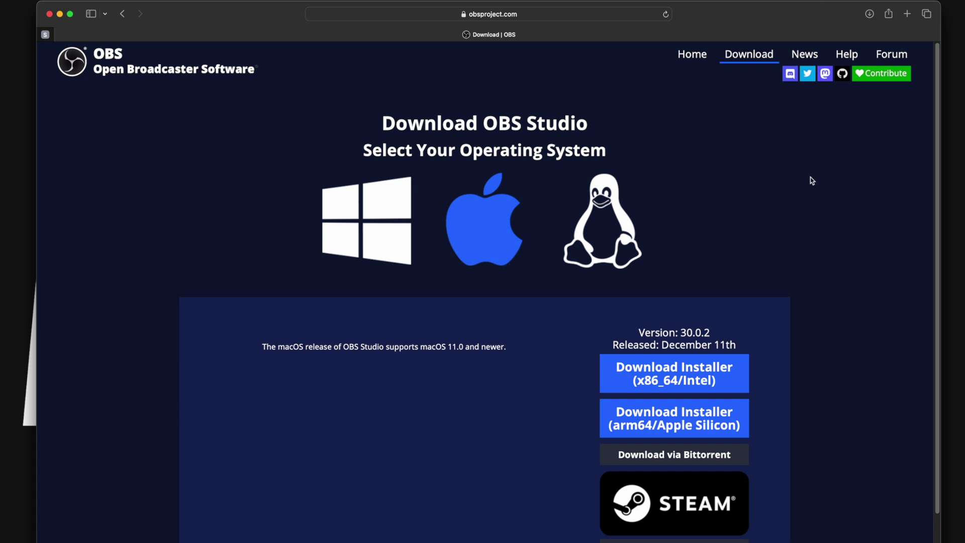
pyautogui.scroll(-1, 812, 181)
pyautogui.scroll(1, 811, 181)
pyautogui.scroll(-1, 812, 181)
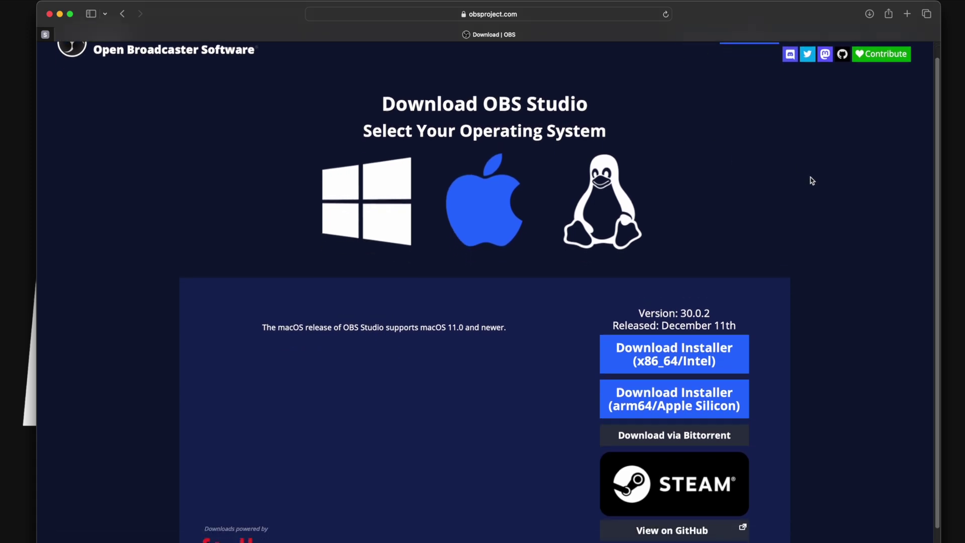
pyautogui.scroll(-1, 812, 181)
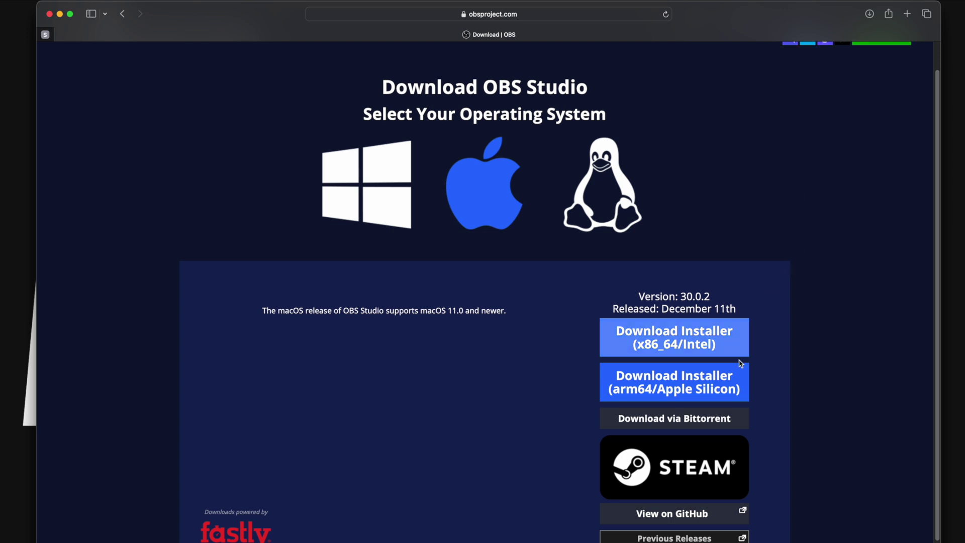
pyautogui.scroll(-1, 810, 334)
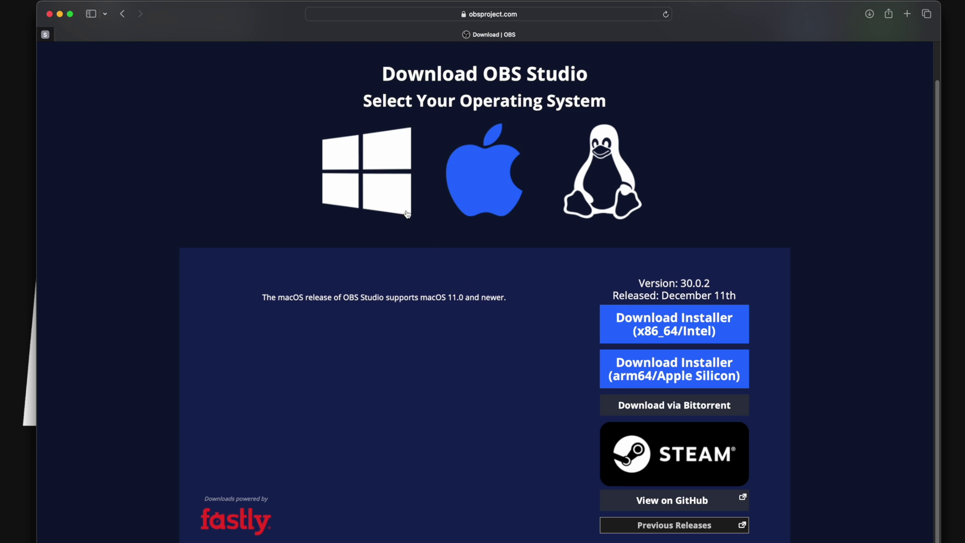
pyautogui.click(372, 190)
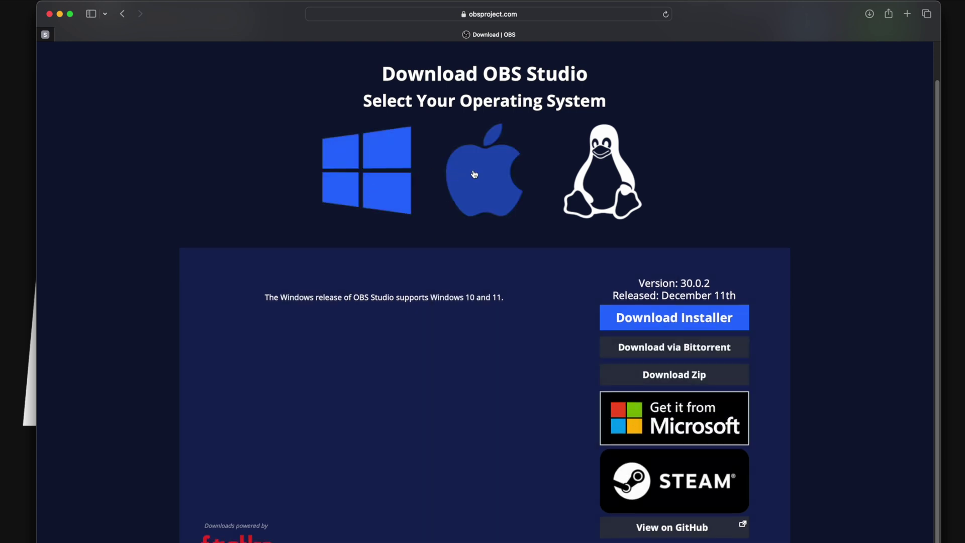
pyautogui.click(477, 174)
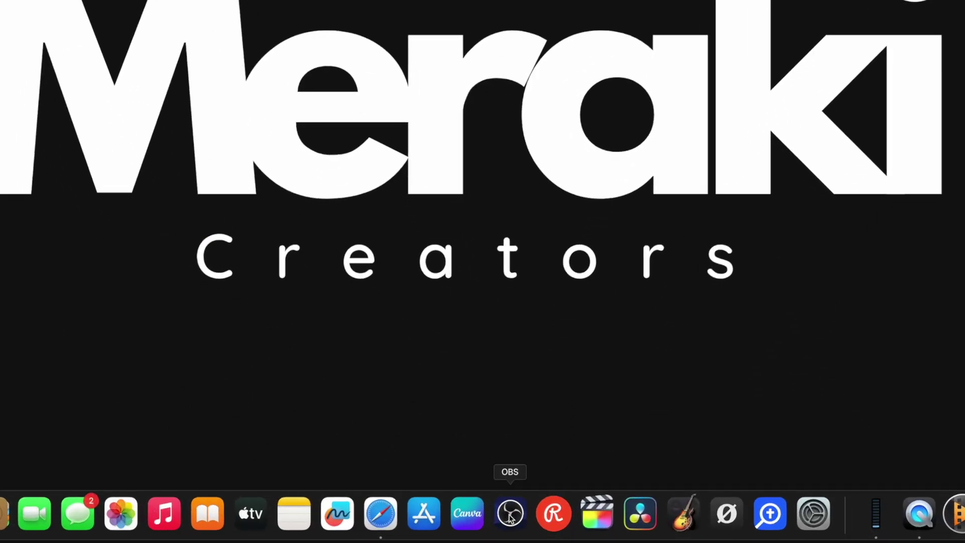
# Step: Launch OBS Studio and stop the Fervent opener video in the Opener scene
pyautogui.click(510, 517)
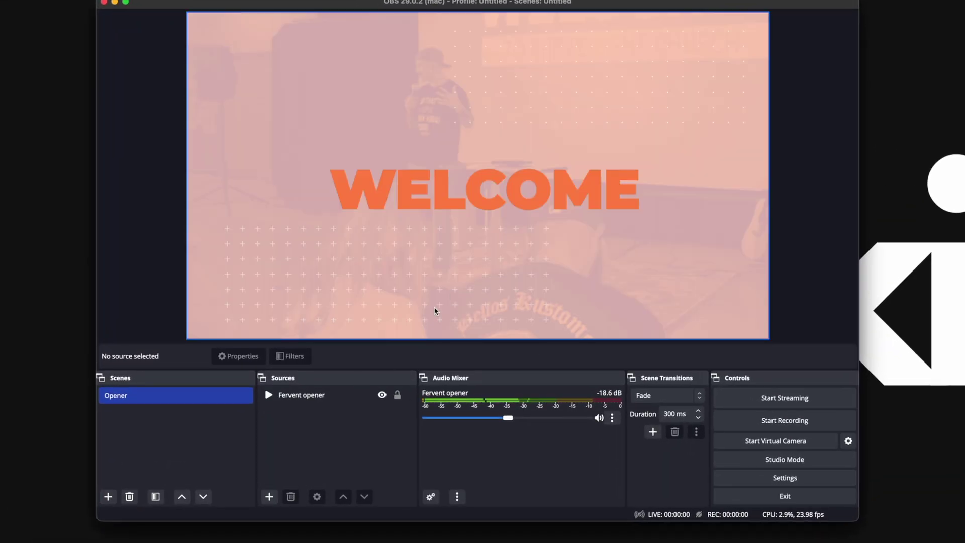
pyautogui.click(440, 329)
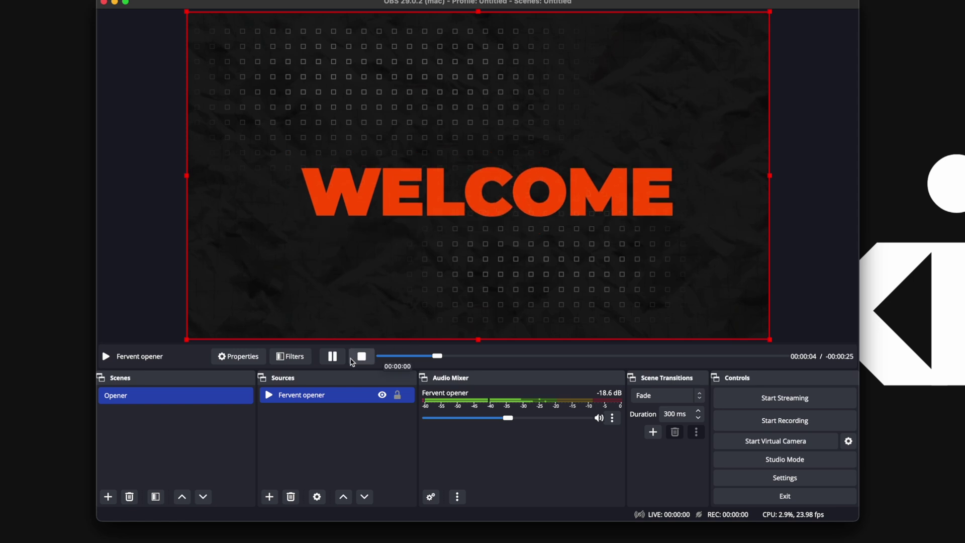
pyautogui.click(352, 360)
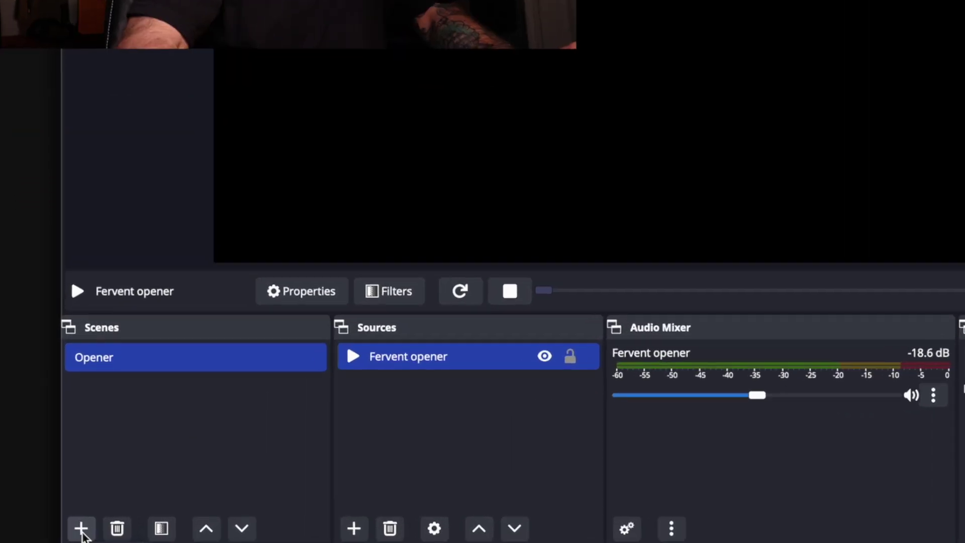
# Step: Add a new scene named 'Black Magic Atem'
pyautogui.click(108, 496)
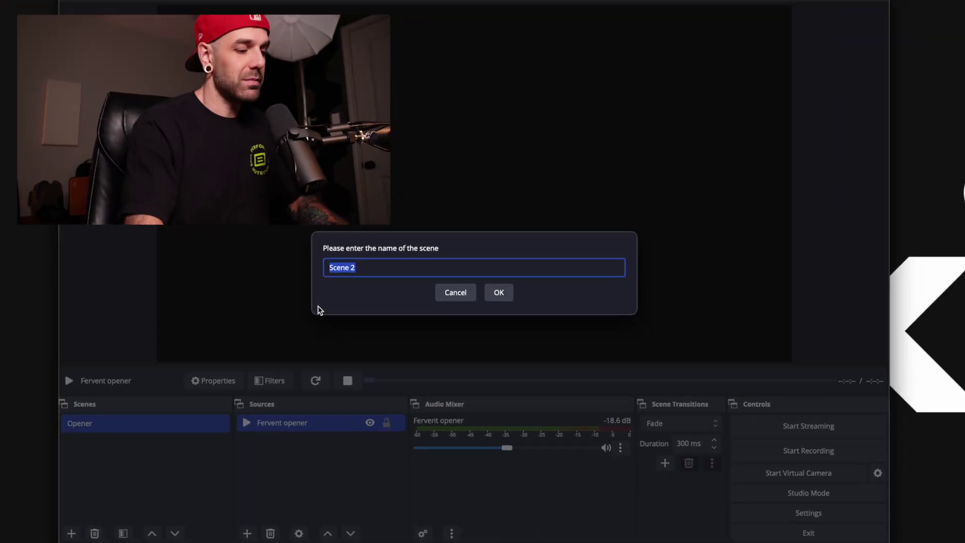
pyautogui.write('Black M')
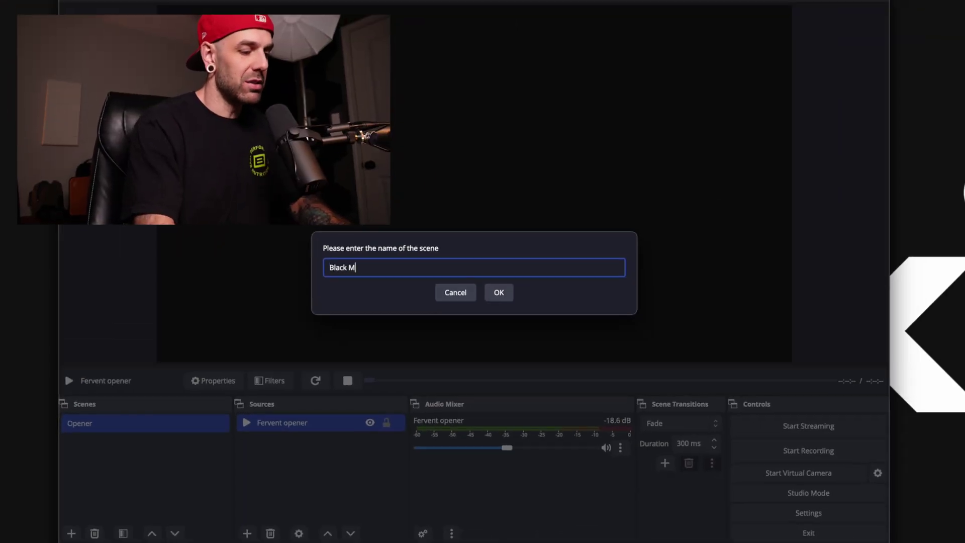
pyautogui.write('agic Atem')
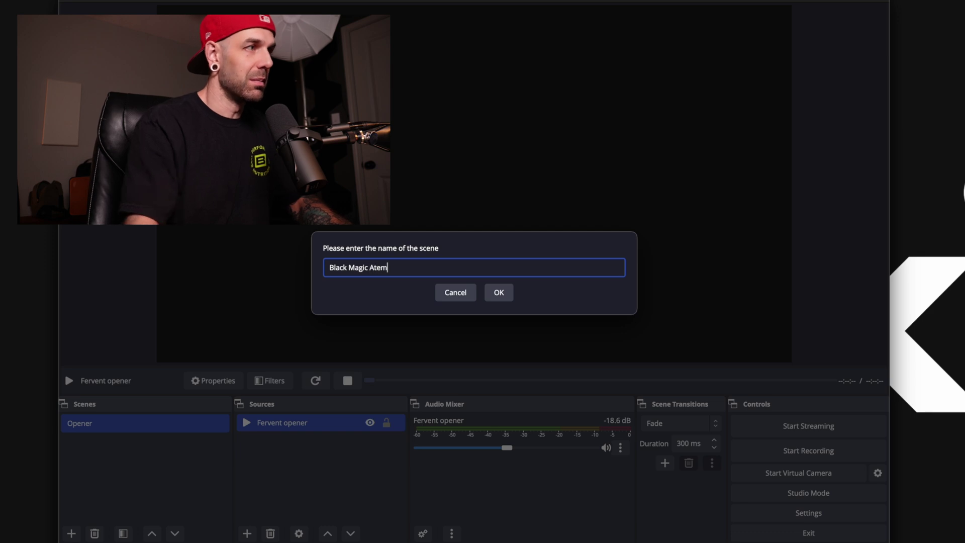
pyautogui.click(498, 292)
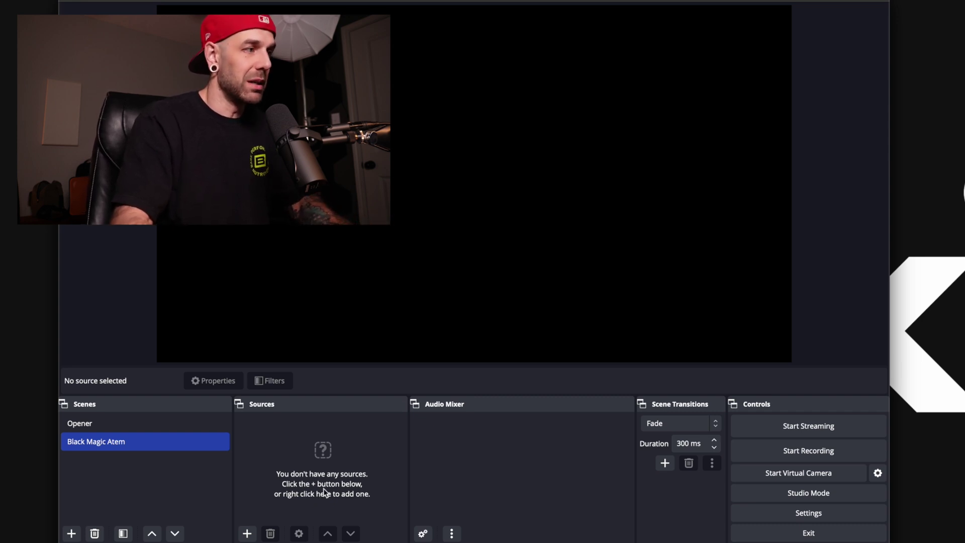
# Step: Add a Video Capture Device source named 'ATEM' using the Blackmagic Design device
pyautogui.click(247, 533)
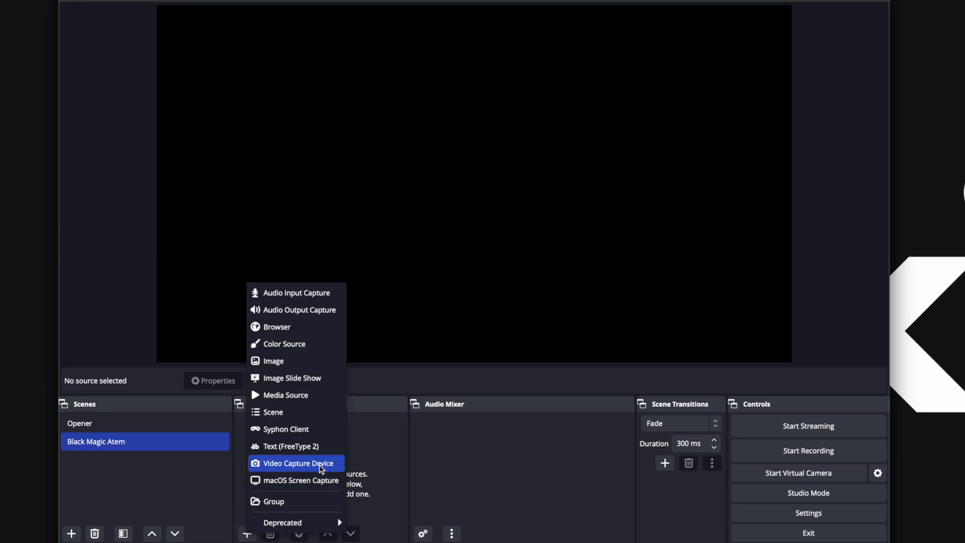
pyautogui.click(318, 463)
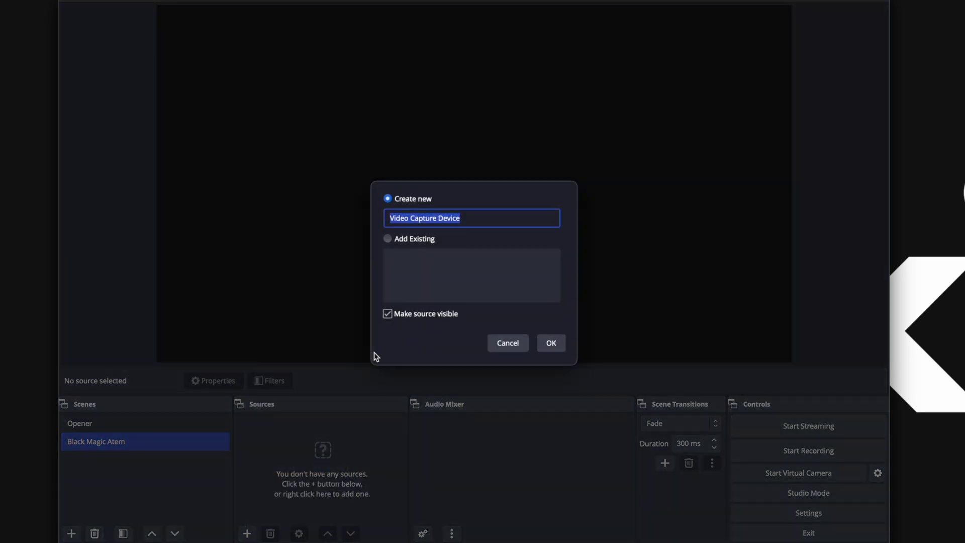
pyautogui.write('ATEM')
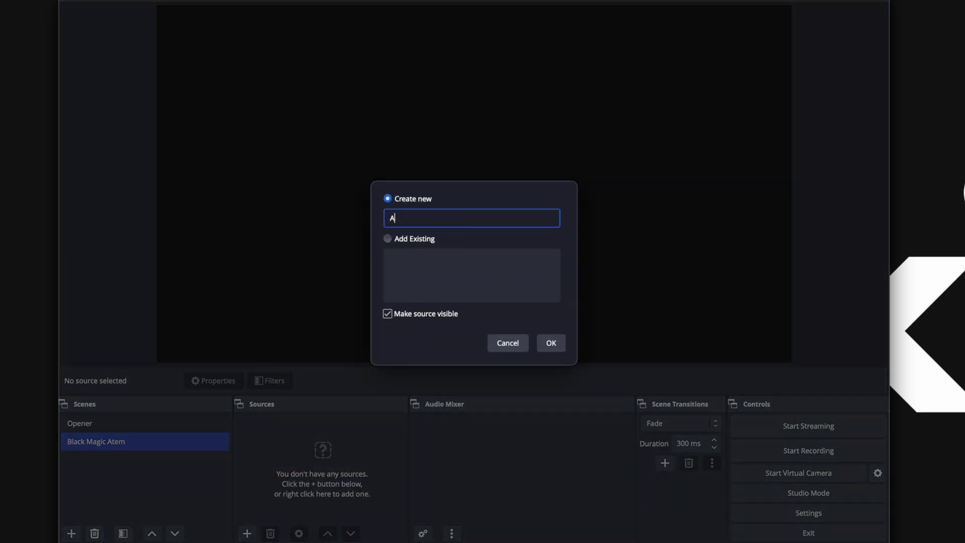
pyautogui.click(555, 343)
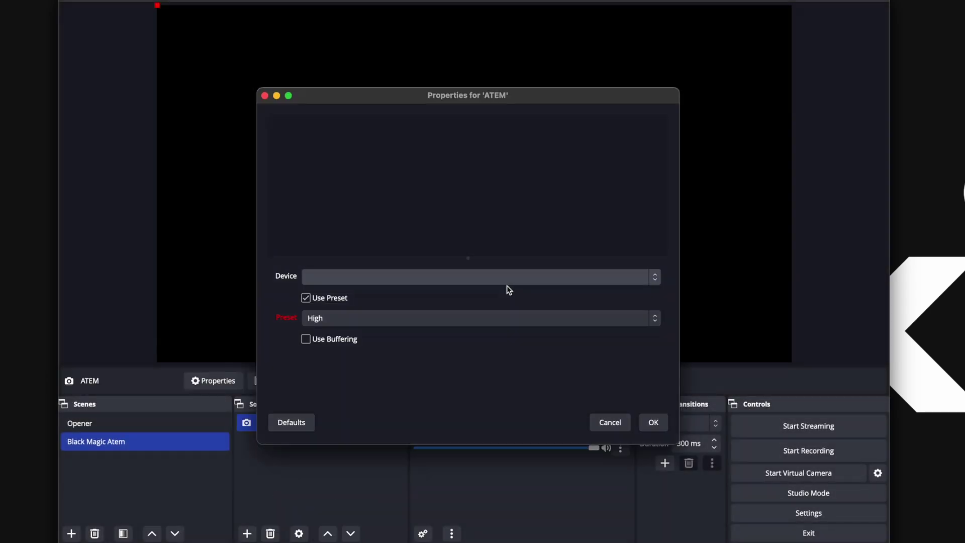
pyautogui.click(637, 281)
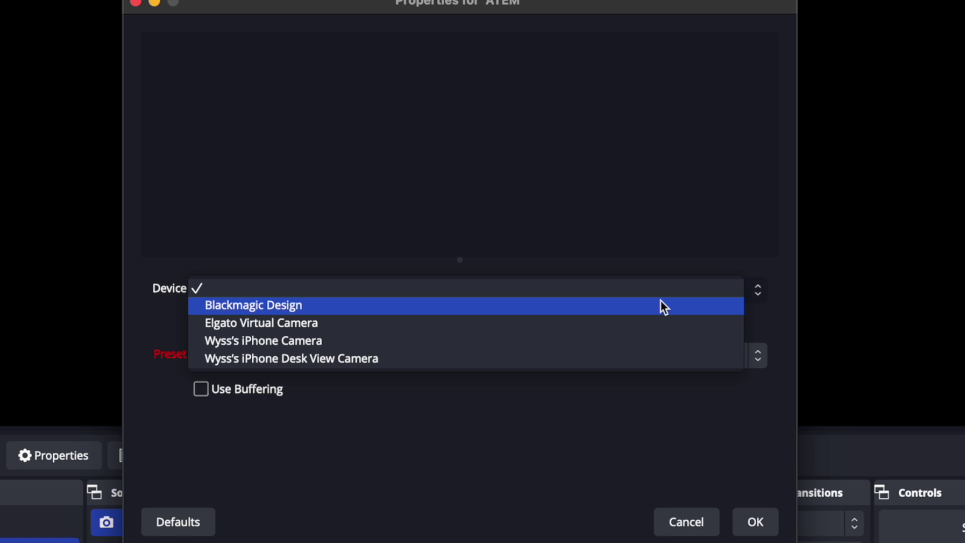
pyautogui.click(660, 306)
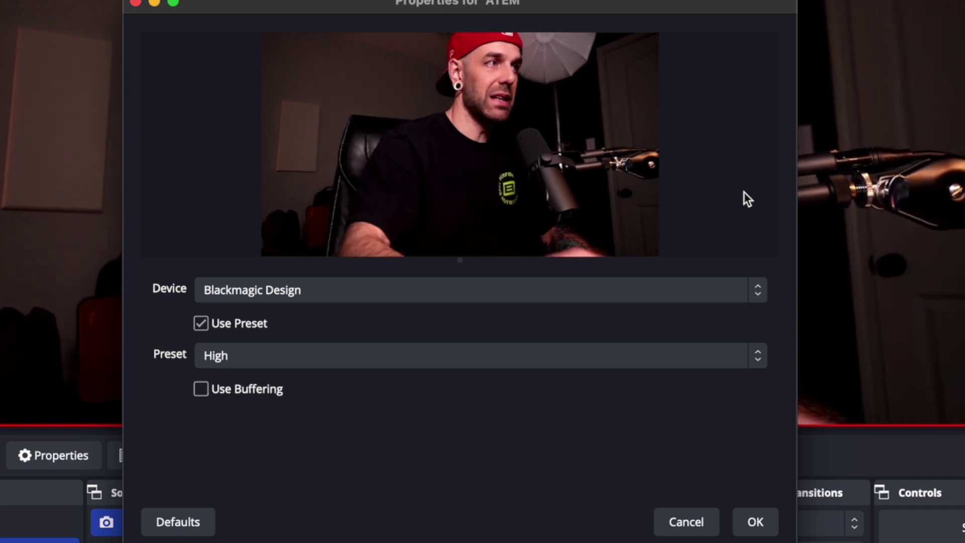
# Step: Set the ATEM source's preset to 1920x1080 and close its properties
pyautogui.click(676, 357)
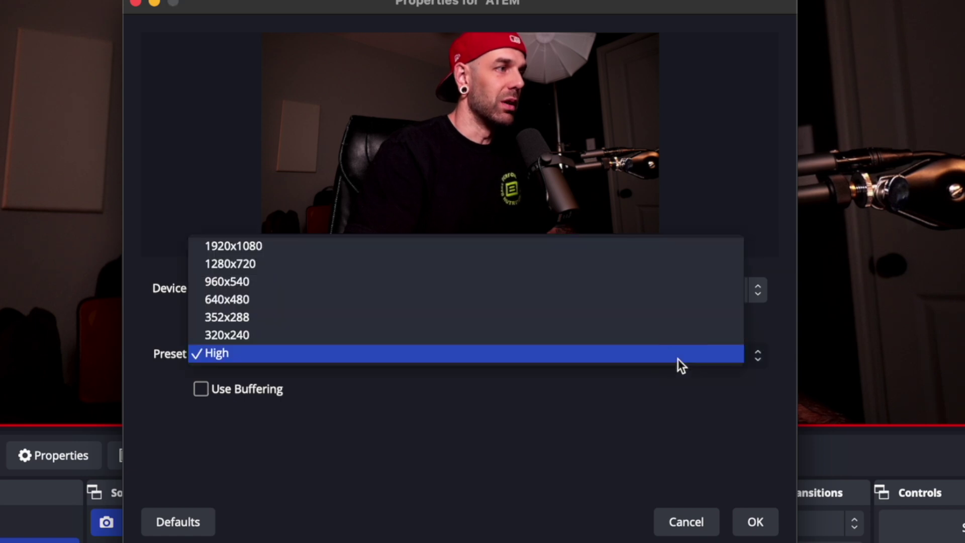
pyautogui.click(664, 245)
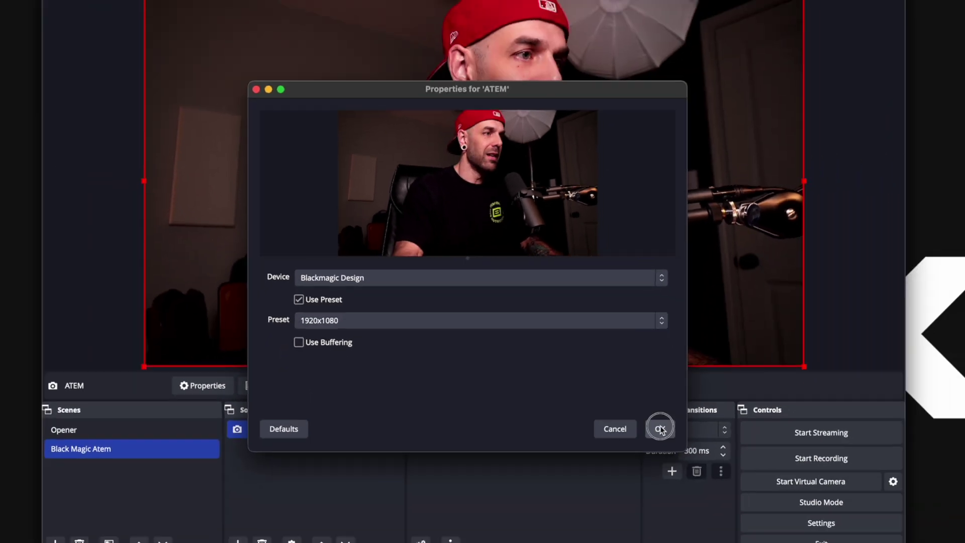
pyautogui.click(755, 522)
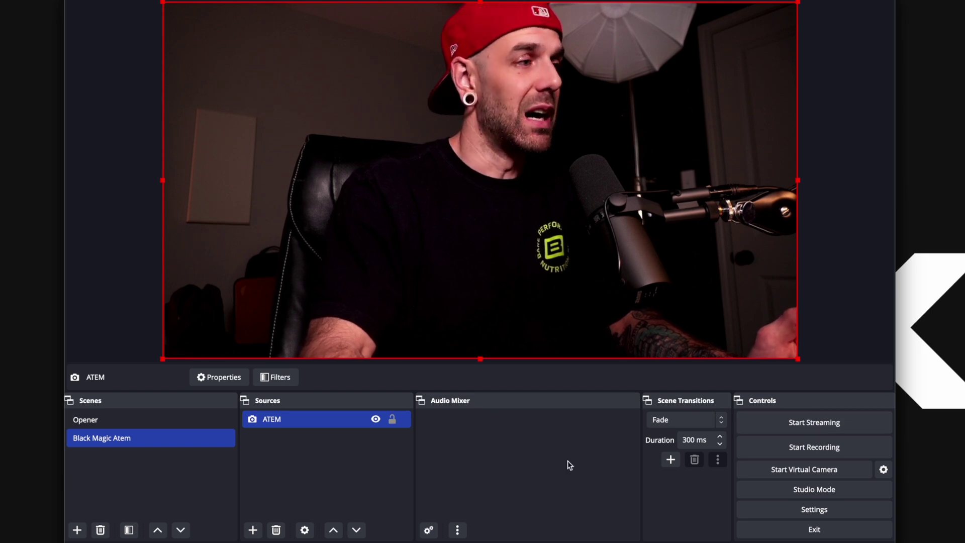
# Step: Add an Audio Input Capture source named 'Atem AUDIO'
pyautogui.click(253, 530)
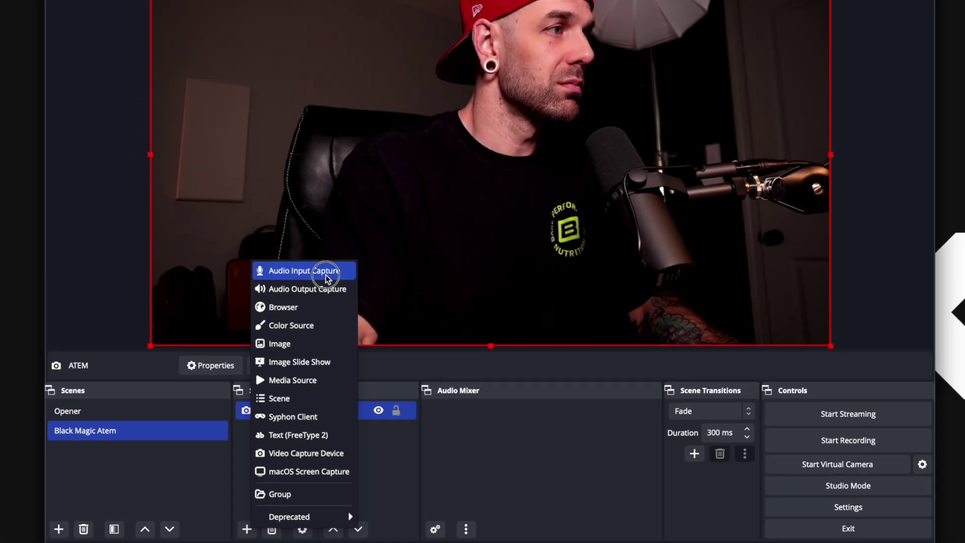
pyautogui.click(327, 141)
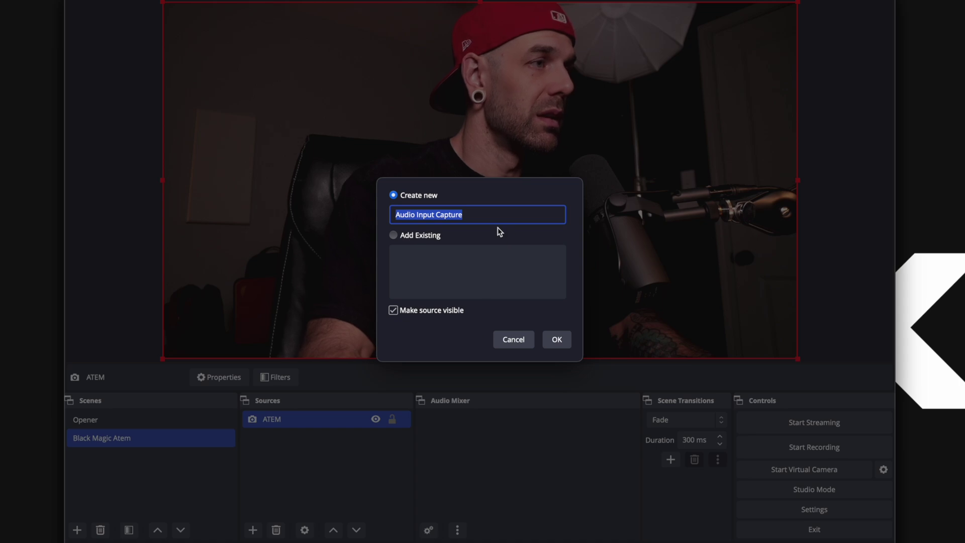
pyautogui.write('Bl')
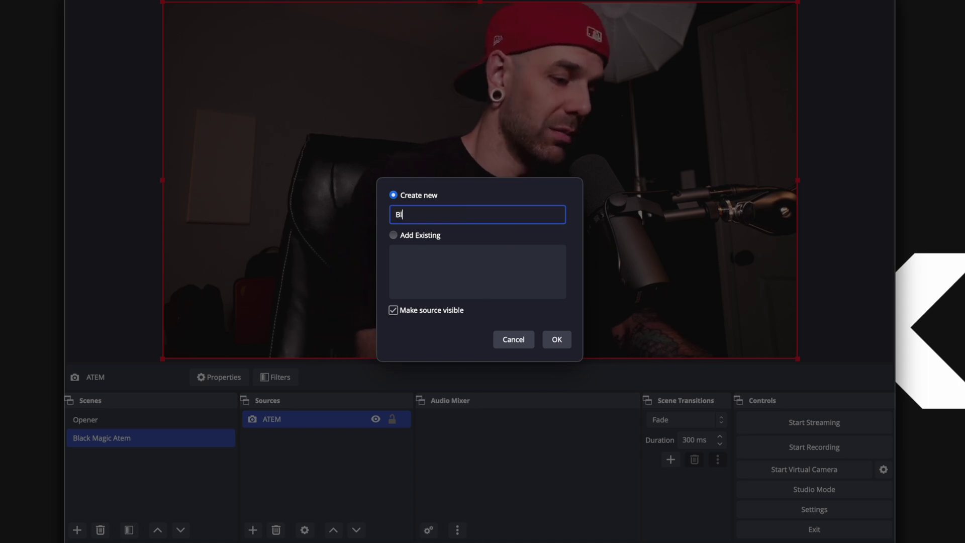
pyautogui.write('Atem AUDIO')
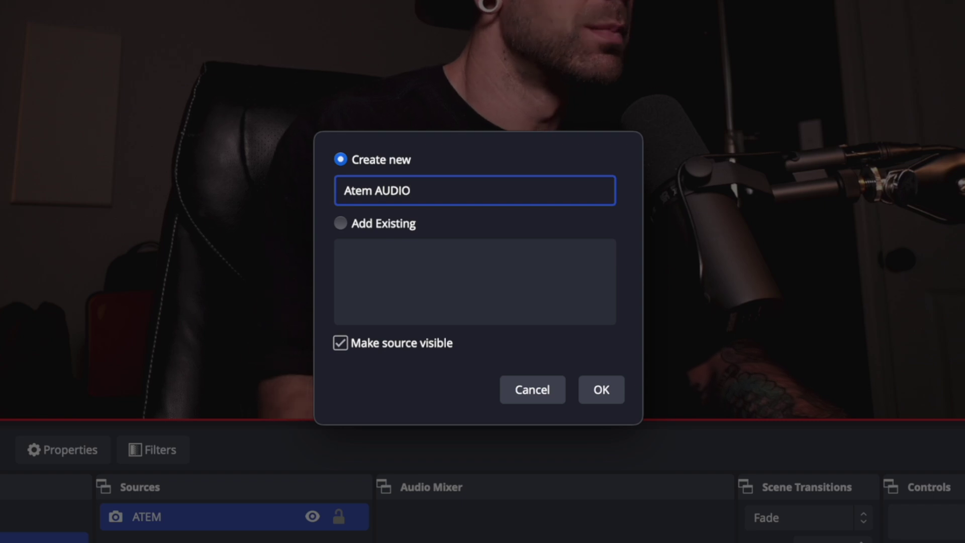
pyautogui.click(596, 399)
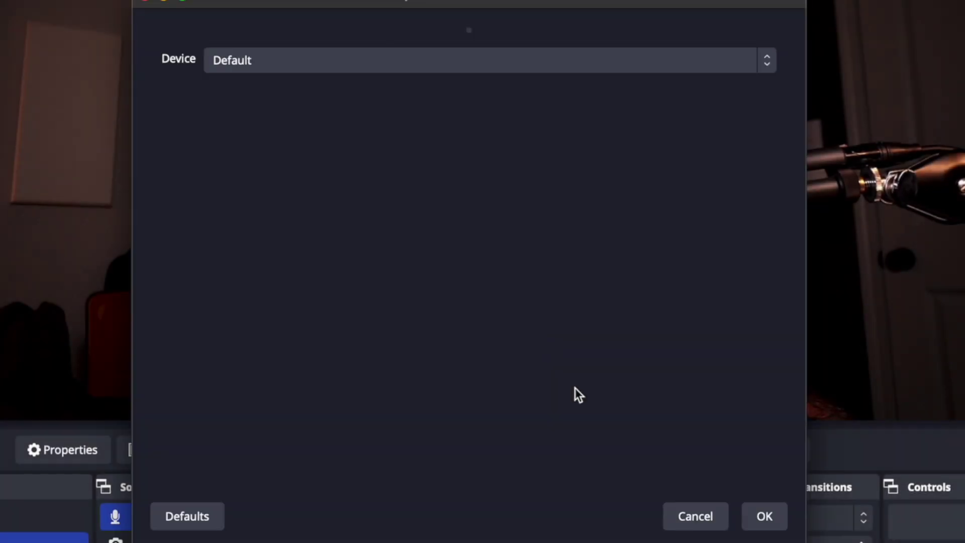
# Step: Set the Atem AUDIO device to Blackmagic Design and confirm
pyautogui.click(764, 64)
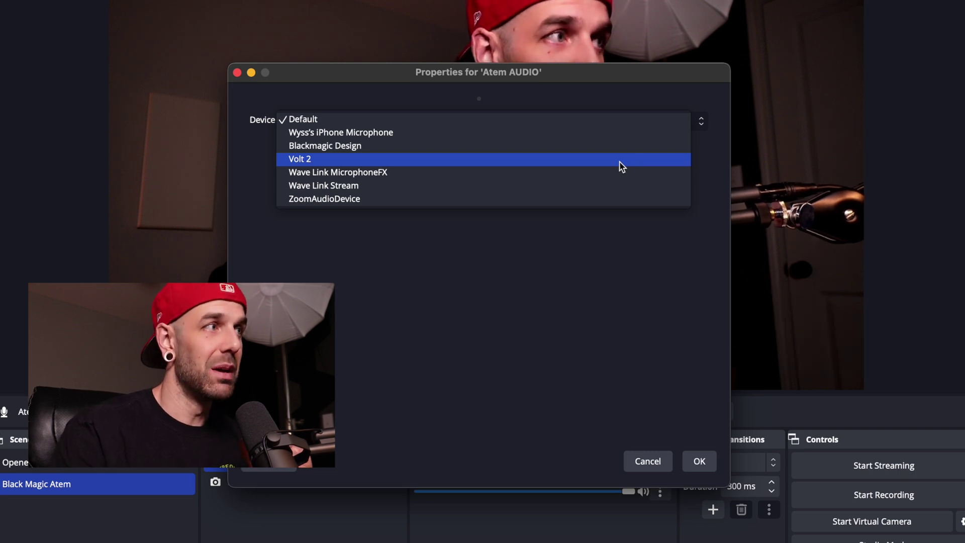
pyautogui.click(619, 161)
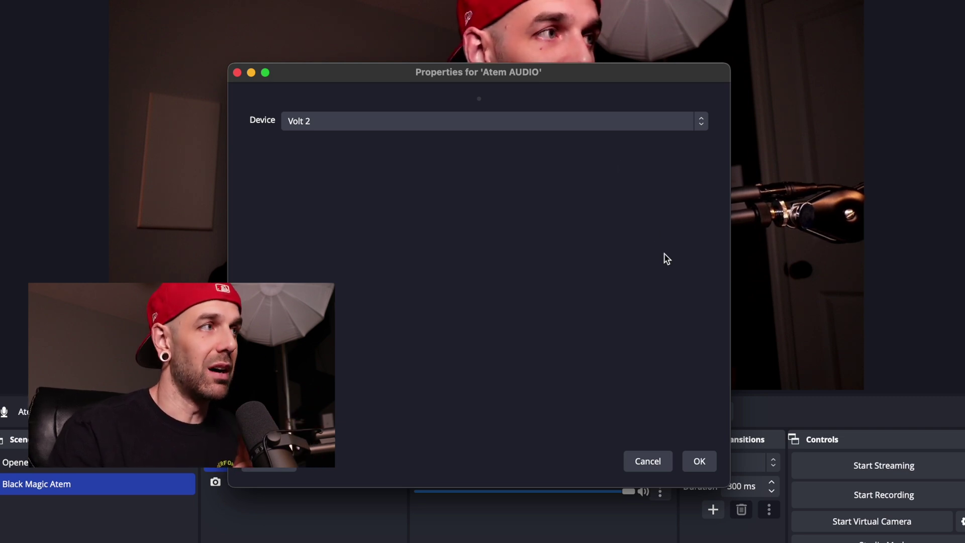
pyautogui.click(680, 129)
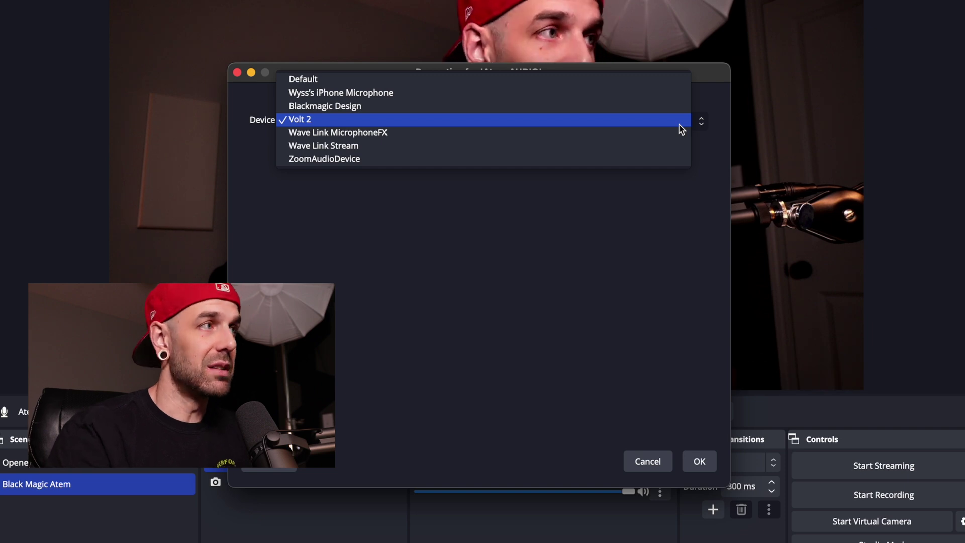
pyautogui.click(609, 111)
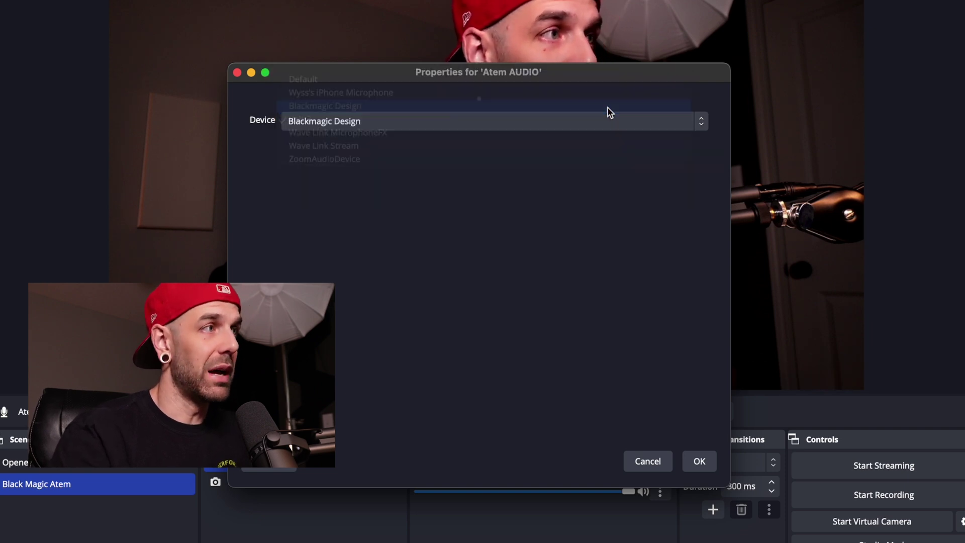
pyautogui.click(699, 462)
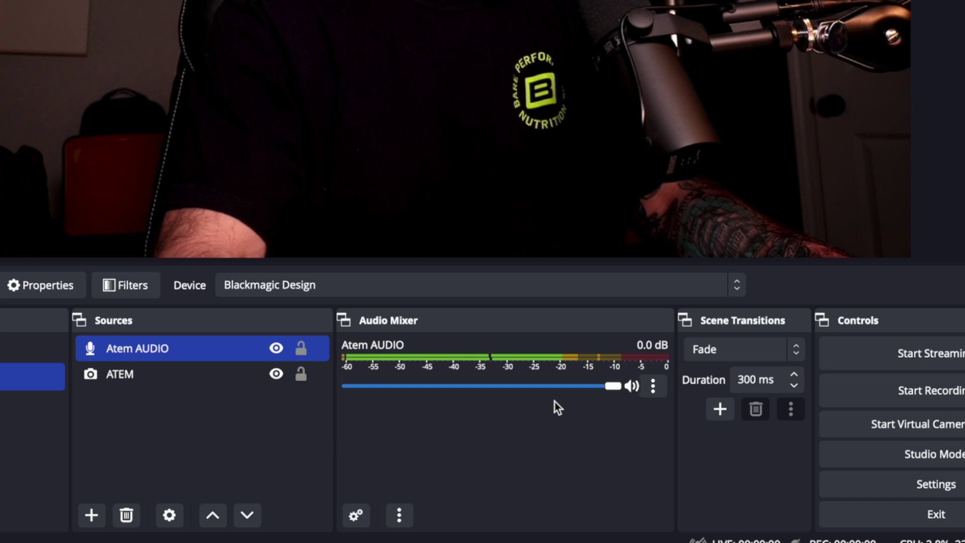
# Step: Lower the Atem AUDIO mixer fader from 0.0 dB to -12.0 dB
pyautogui.moveTo(609, 390); pyautogui.dragTo(608, 388)
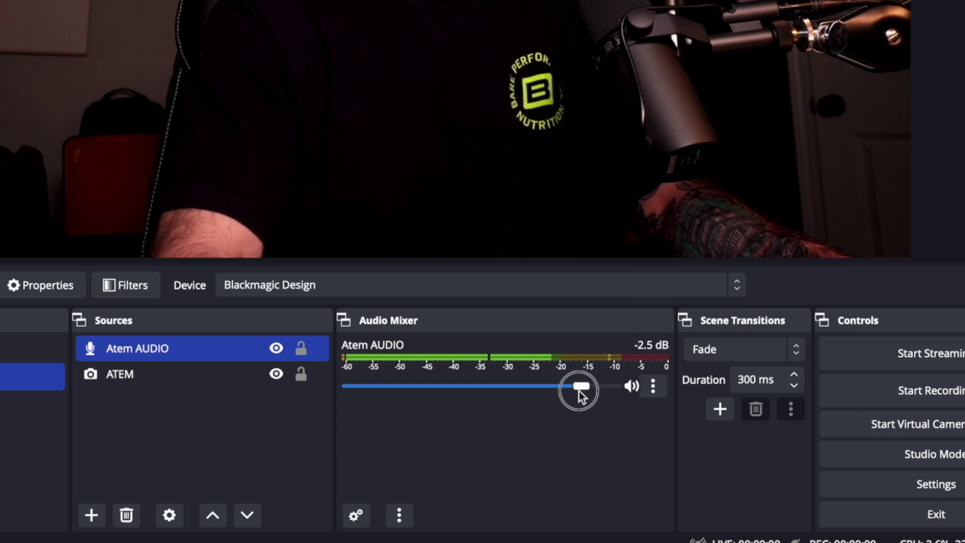
pyautogui.moveTo(554, 399); pyautogui.dragTo(521, 399)
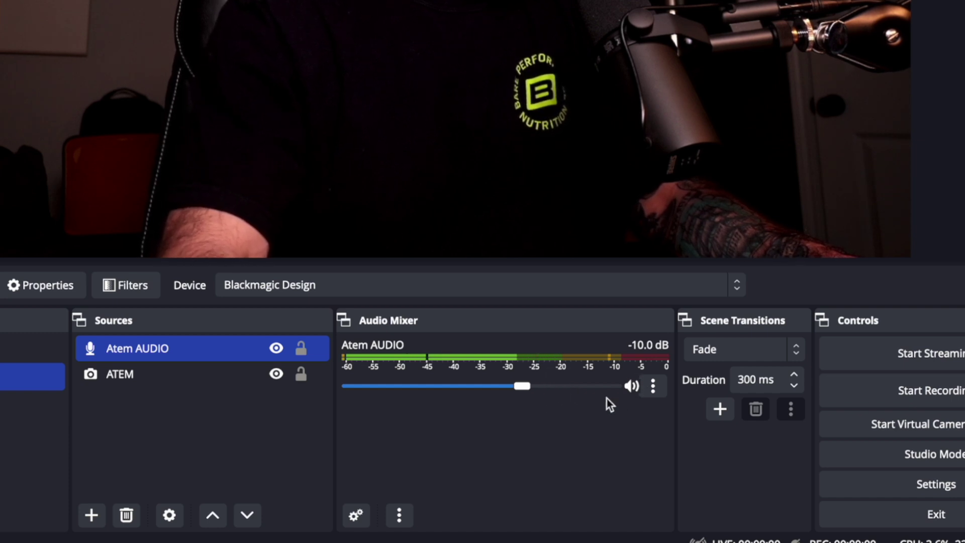
pyautogui.moveTo(525, 388); pyautogui.dragTo(510, 390)
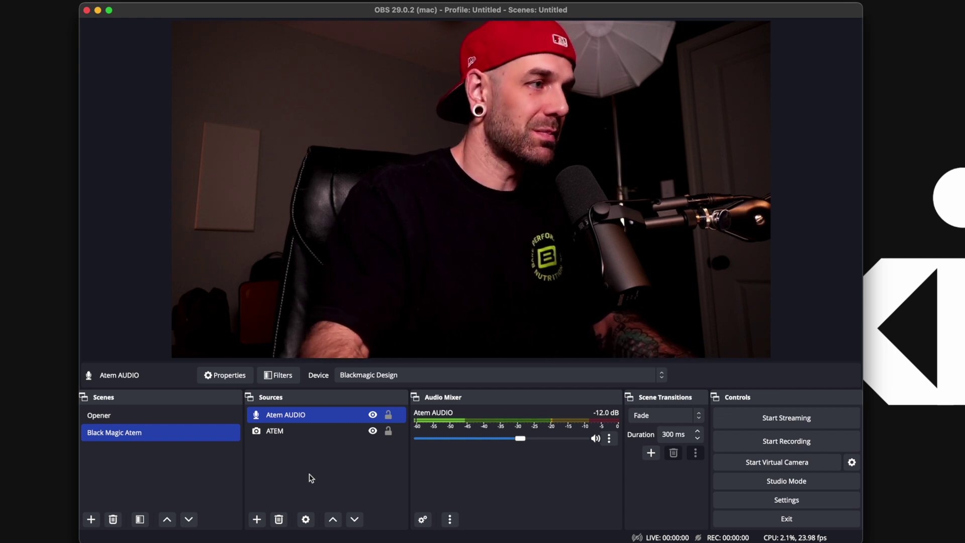
# Step: Change the Atem AUDIO source's device to Volt 2 through its Properties
pyautogui.rightClick(307, 418)
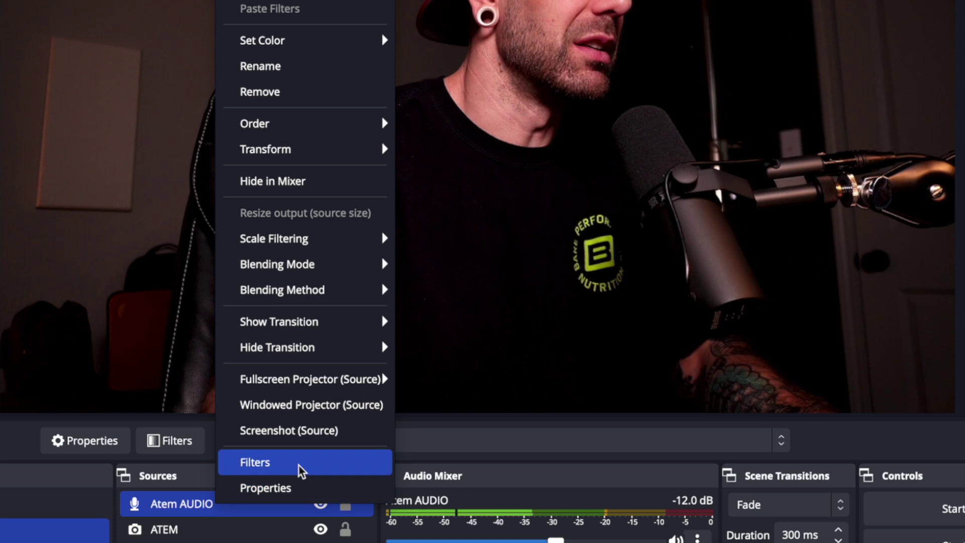
pyautogui.click(268, 490)
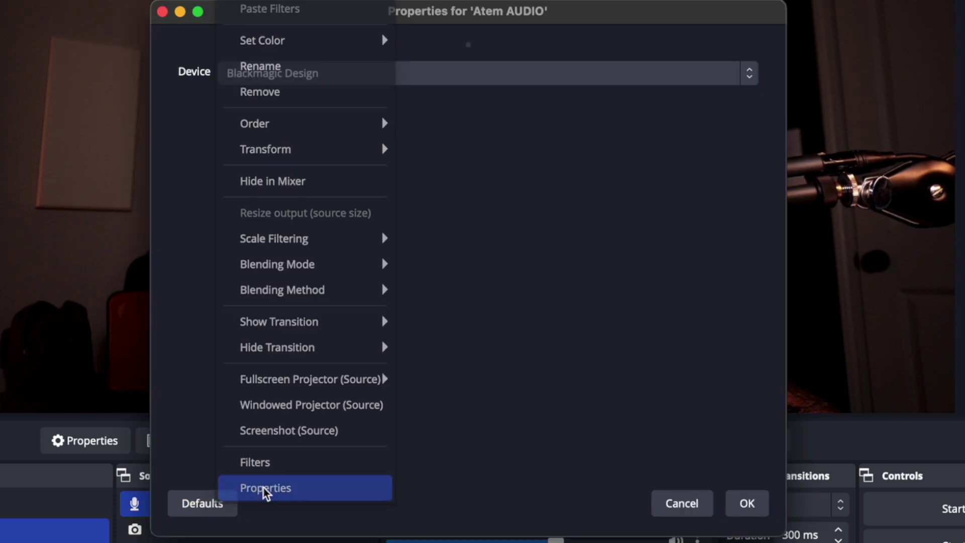
pyautogui.click(701, 73)
pyautogui.click(672, 88)
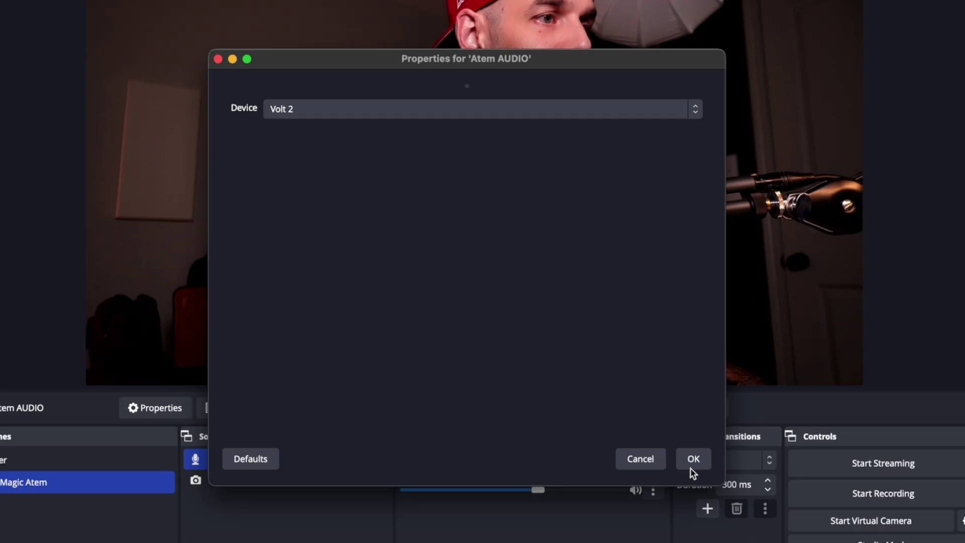
pyautogui.click(746, 503)
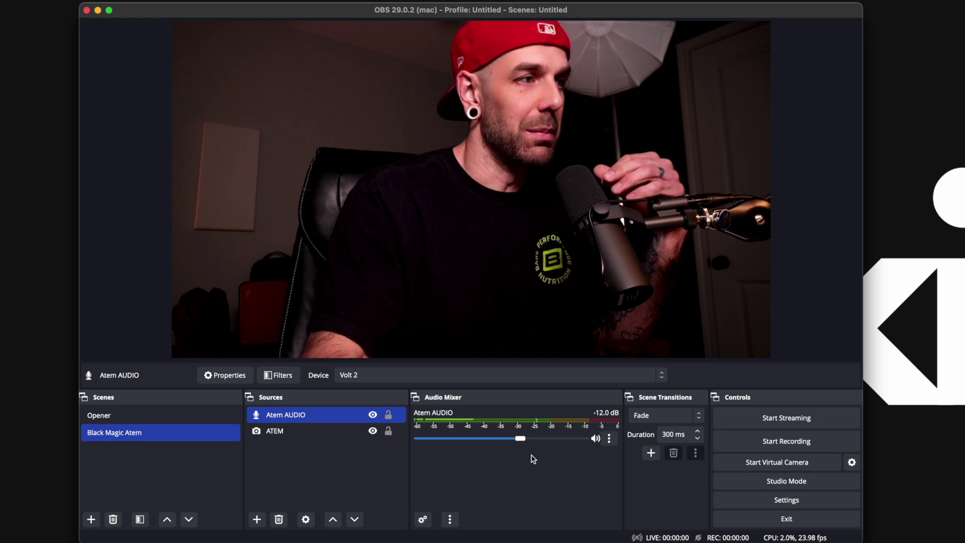
# Step: Raise the Atem AUDIO mixer fader back to about -0.4 dB
pyautogui.moveTo(520, 439); pyautogui.dragTo(580, 446)
pyautogui.click(579, 446)
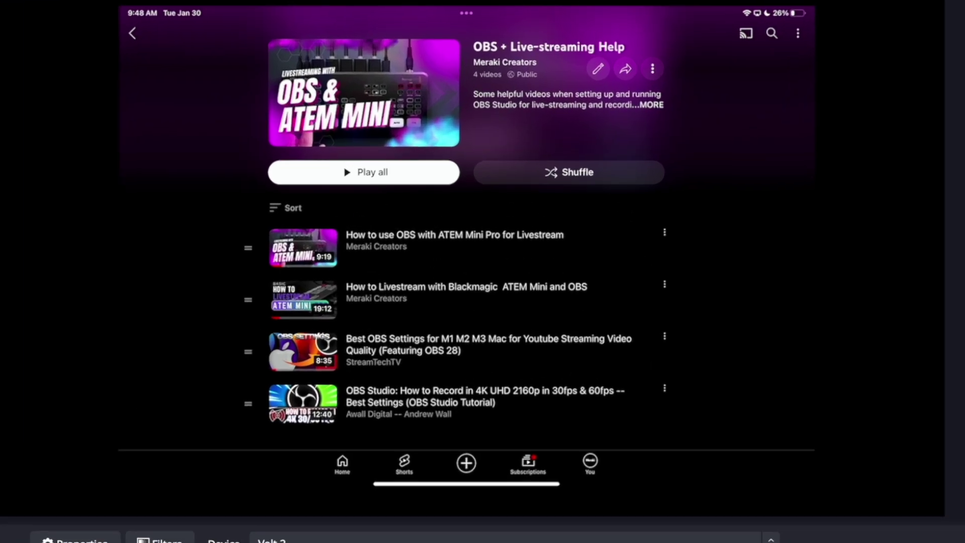
# Step: Scroll up in the Scenes list to bring the Opener scene and its Fervent opener source into view
pyautogui.scroll(3, 467, 327)
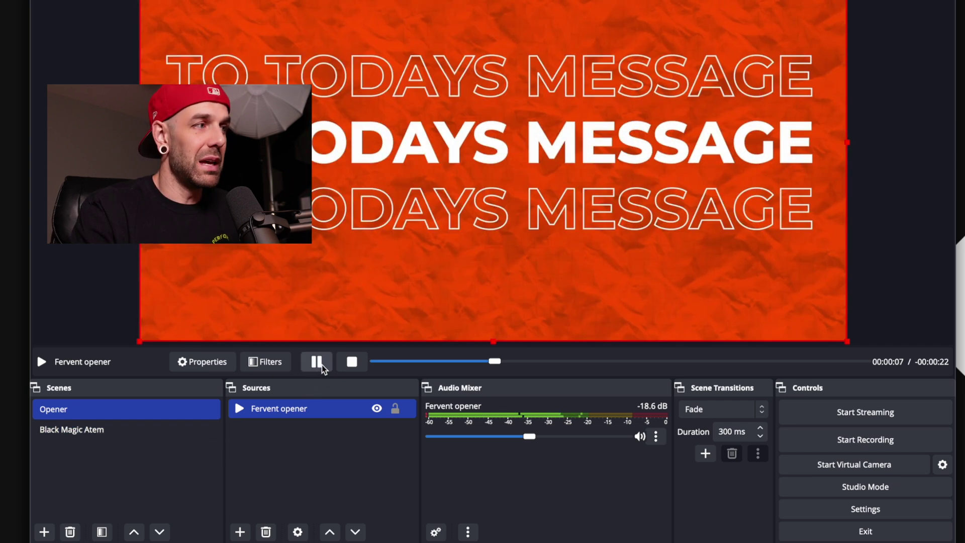
# Step: Pause the Fervent opener clip at 00:00:07 on its TO TODAYS MESSAGE frame
pyautogui.click(320, 365)
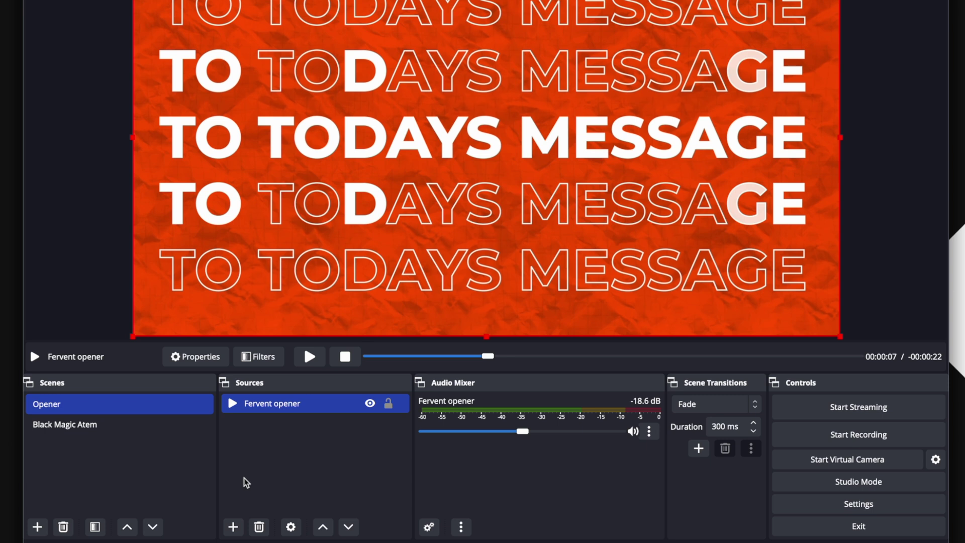
# Step: Switch from the Opener scene to the Black Magic Atem scene without adding a source
pyautogui.click(232, 525)
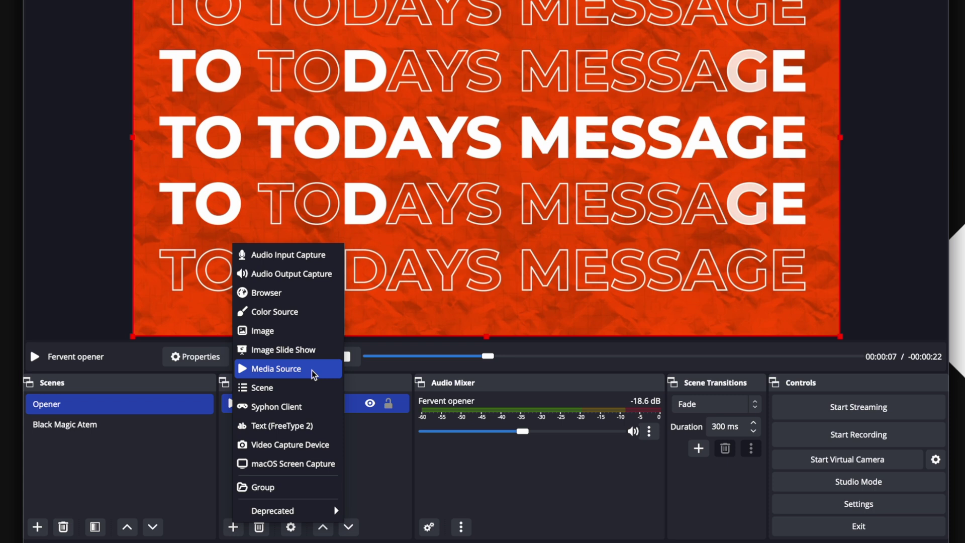
pyautogui.click(365, 449)
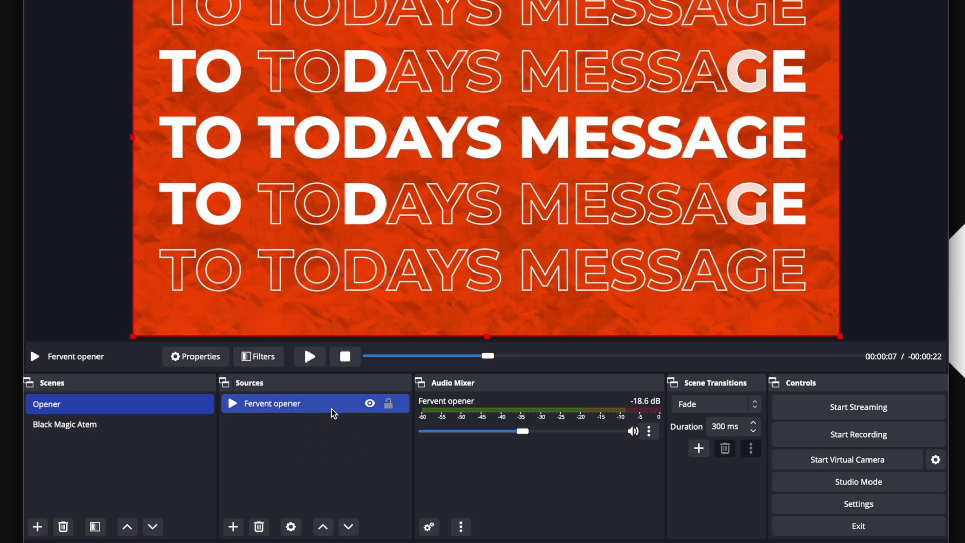
pyautogui.click(129, 424)
pyautogui.click(125, 403)
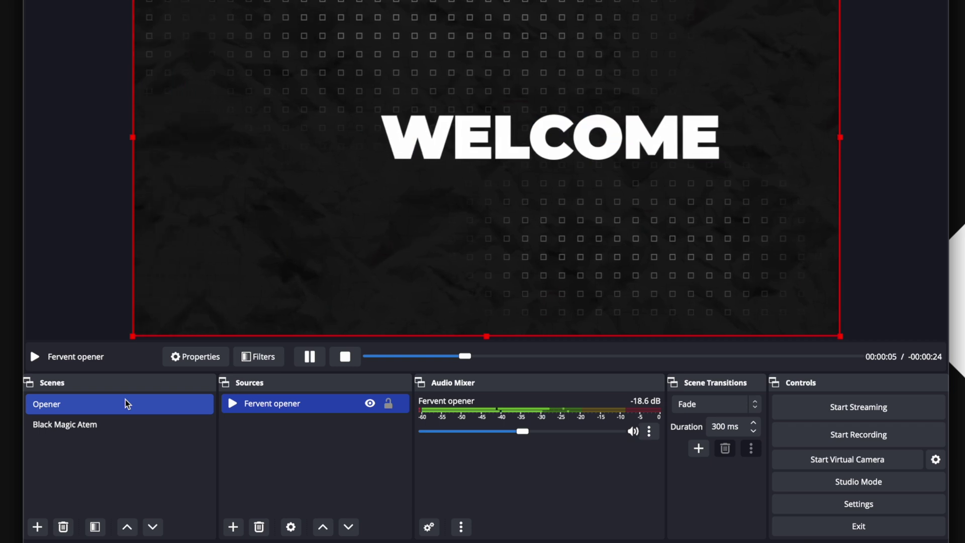
pyautogui.click(129, 427)
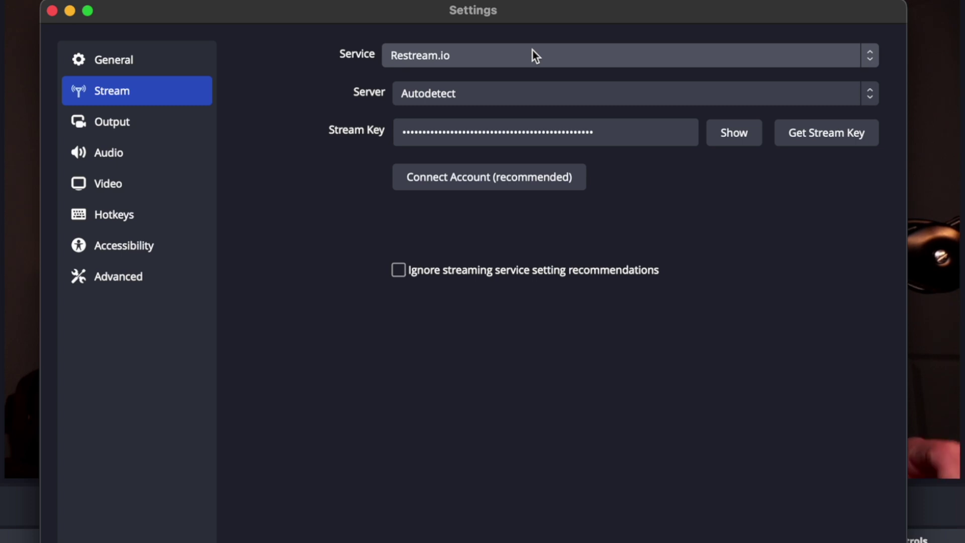
pyautogui.click(552, 50)
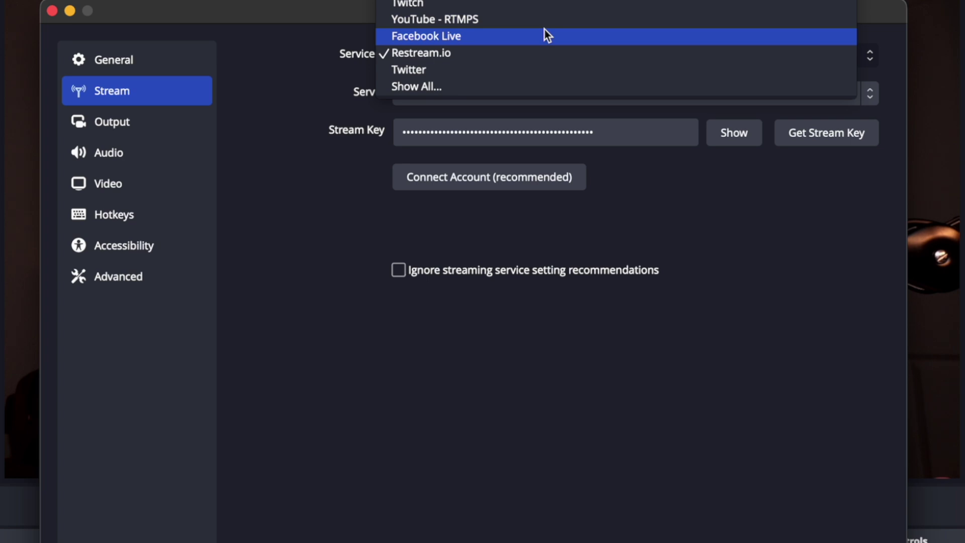
pyautogui.click(522, 92)
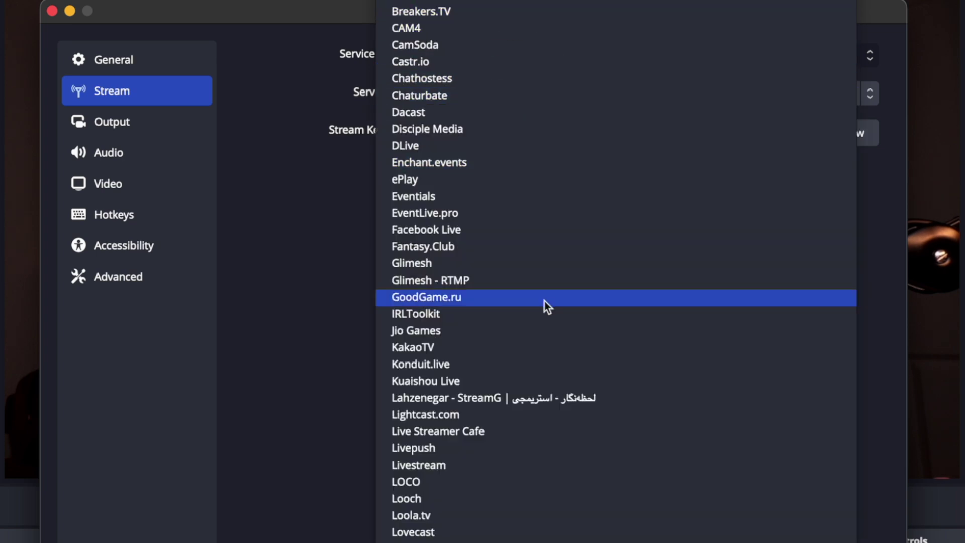
pyautogui.scroll(-5, 568, 353)
pyautogui.scroll(-8, 568, 354)
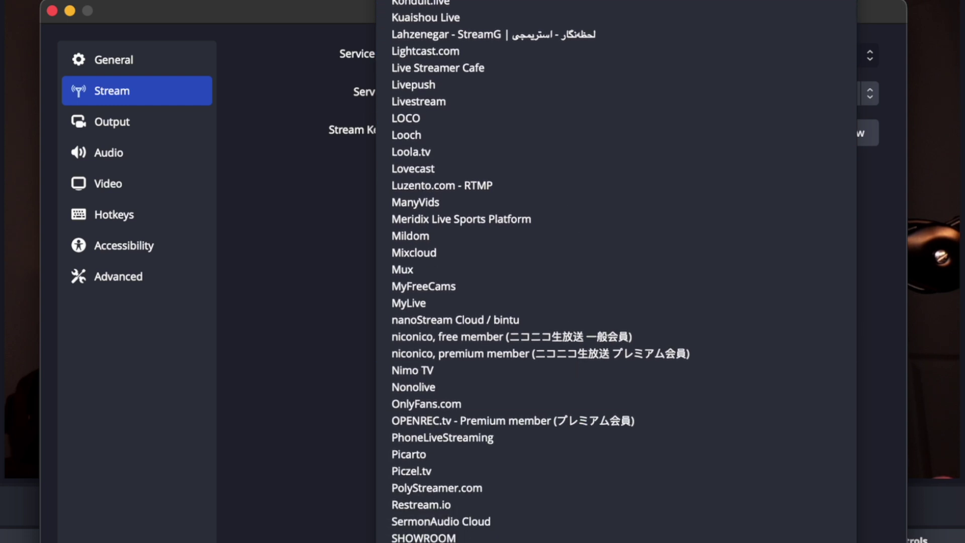
pyautogui.scroll(1, 568, 354)
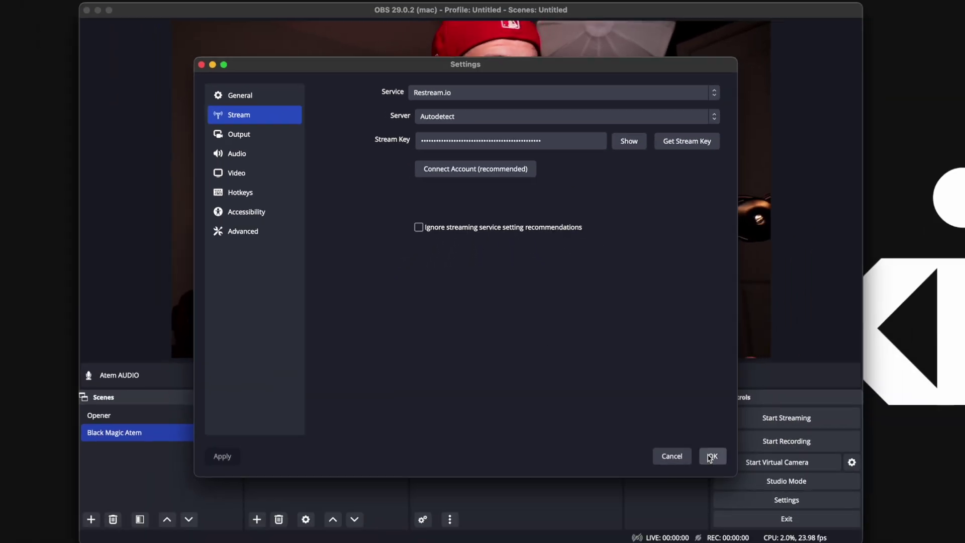
# Step: Confirm the Settings dialog with OK, saving Restream.io as the stream service
pyautogui.click(710, 456)
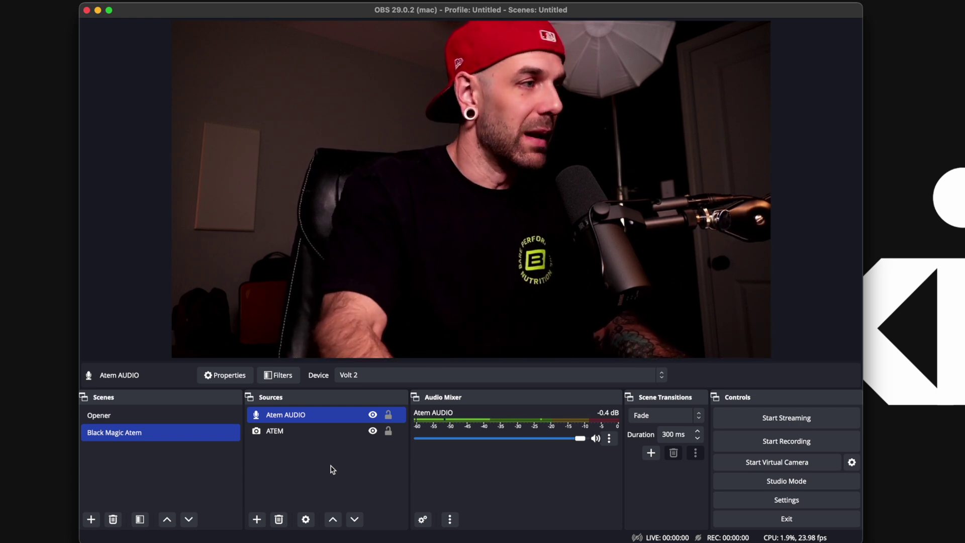
# Step: In Output settings, keep the 1920x1080 rescale resolution and the high encoder profile
pyautogui.click(785, 500)
pyautogui.click(240, 134)
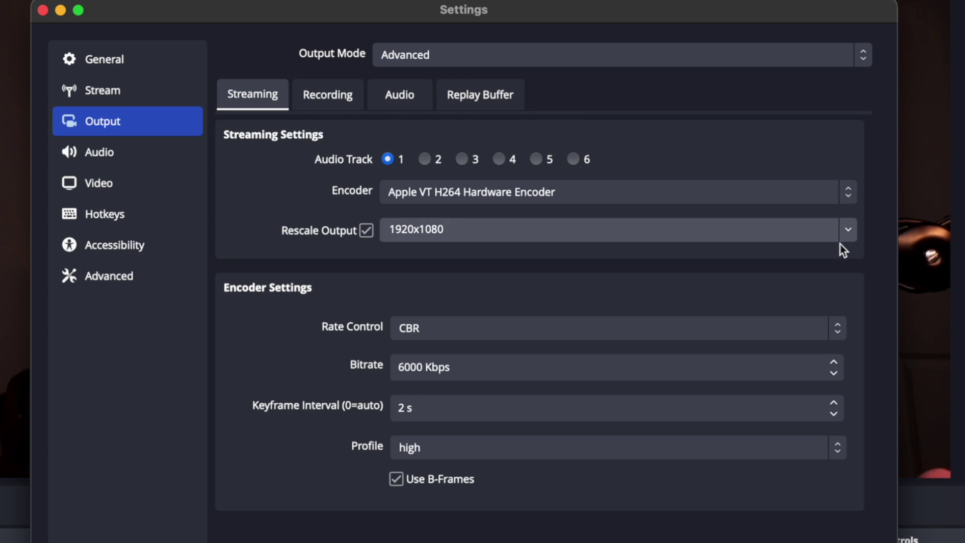
pyautogui.click(847, 231)
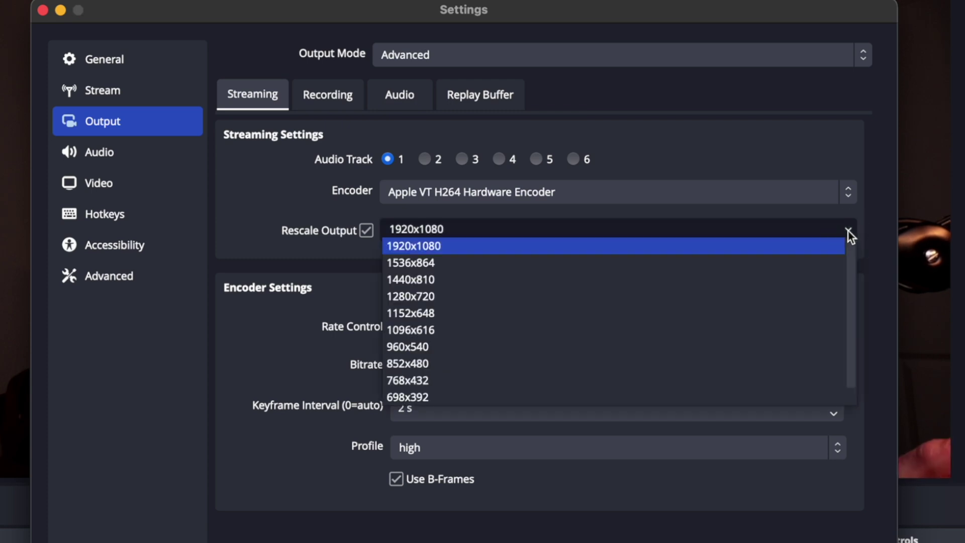
pyautogui.click(850, 230)
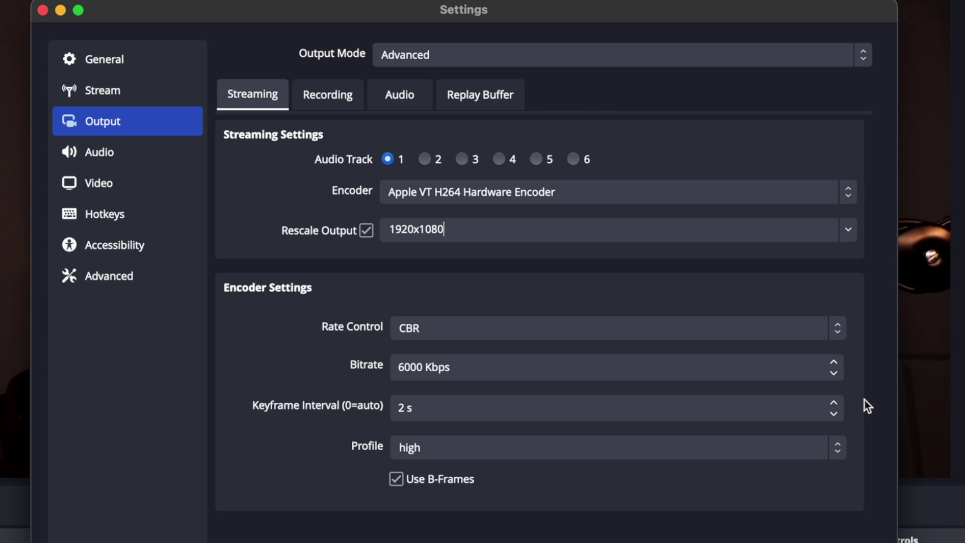
pyautogui.click(837, 449)
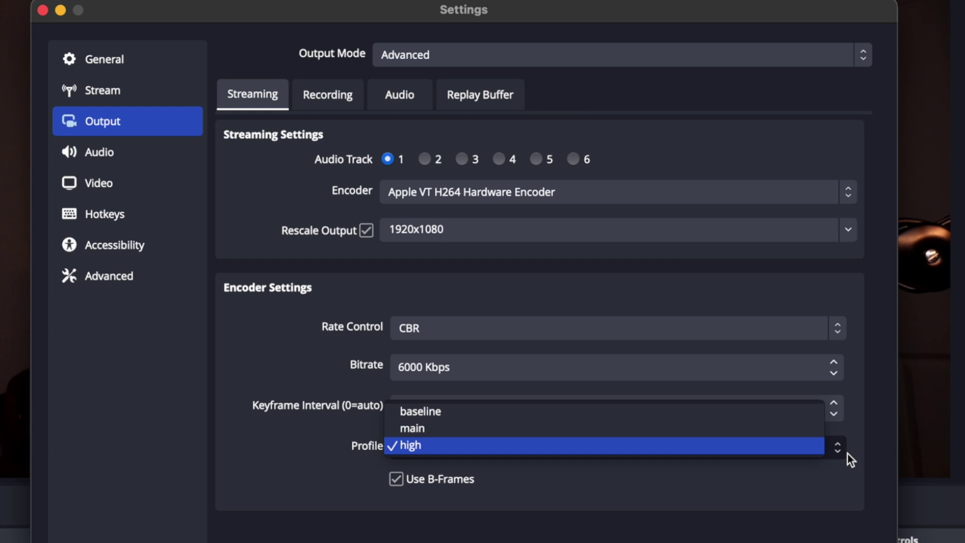
pyautogui.click(847, 453)
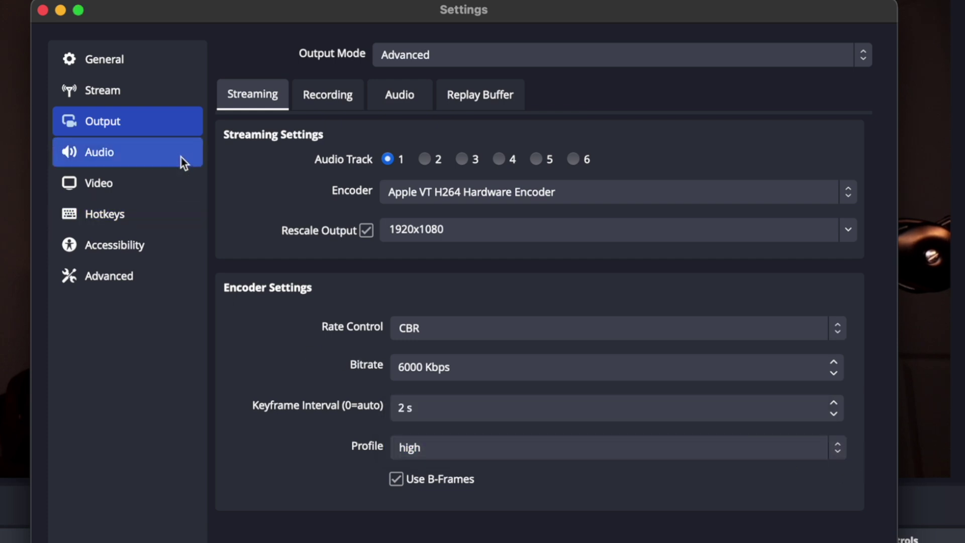
# Step: Set the Track 1 audio bitrate to 320 and save the settings
pyautogui.click(399, 99)
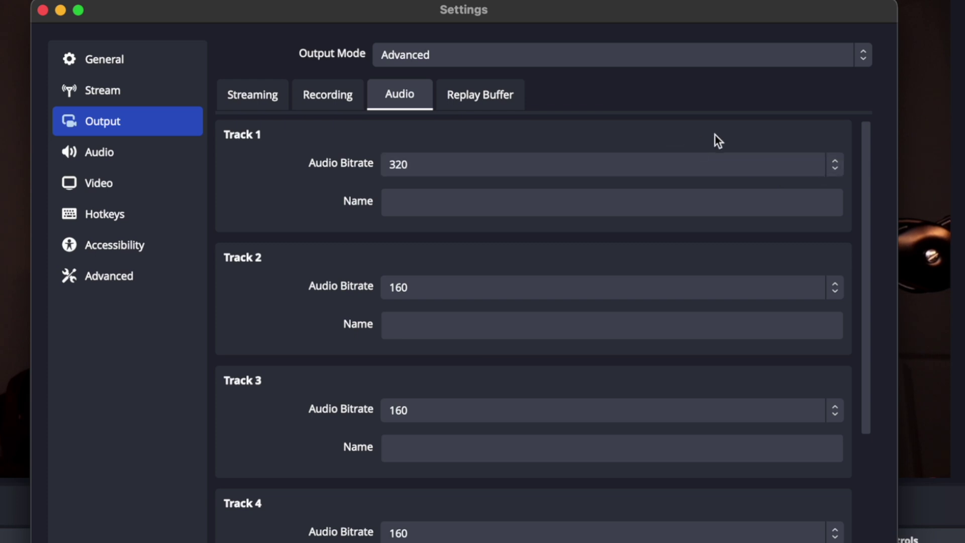
pyautogui.click(835, 166)
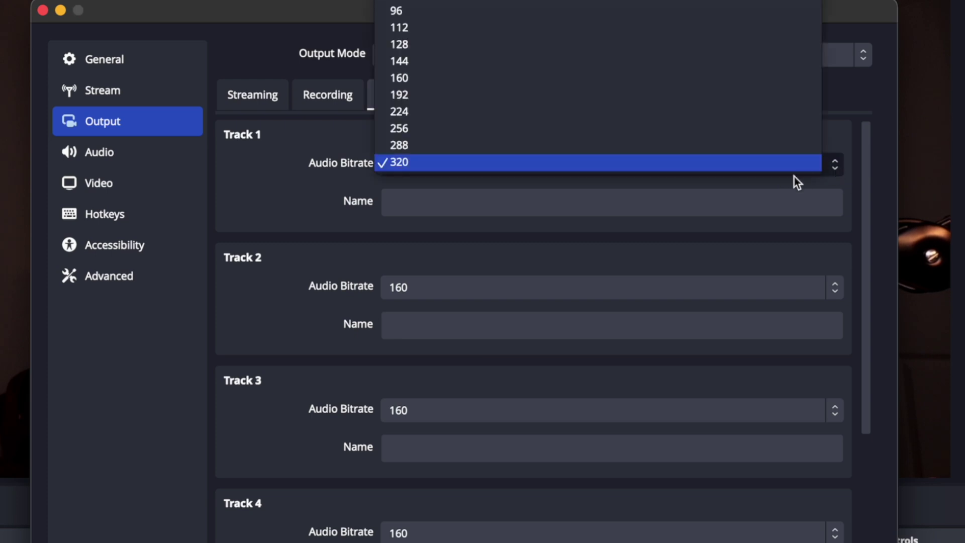
pyautogui.click(764, 165)
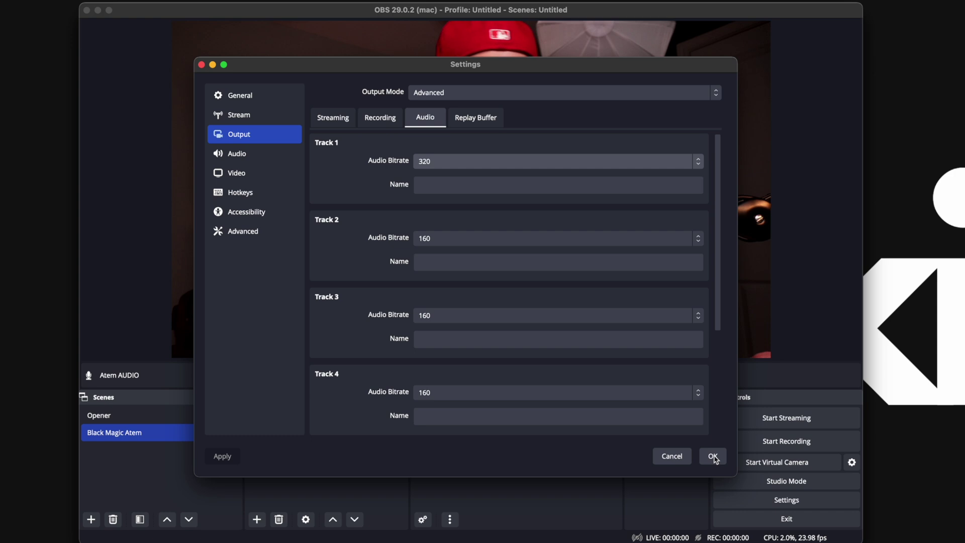
pyautogui.click(713, 457)
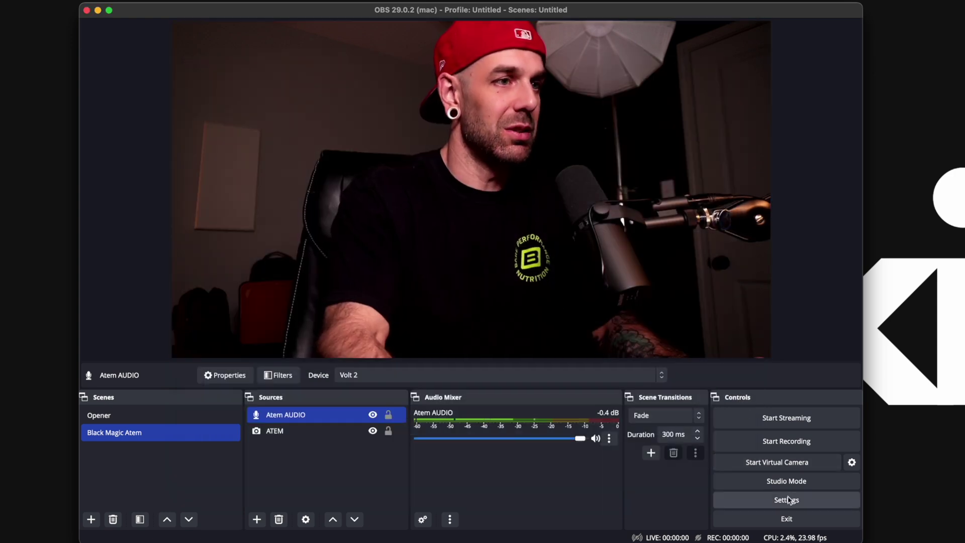
# Step: Reopen Settings and check the Video page's 1920x1080 resolutions and 24 NTSC frame rate
pyautogui.click(787, 498)
pyautogui.click(259, 135)
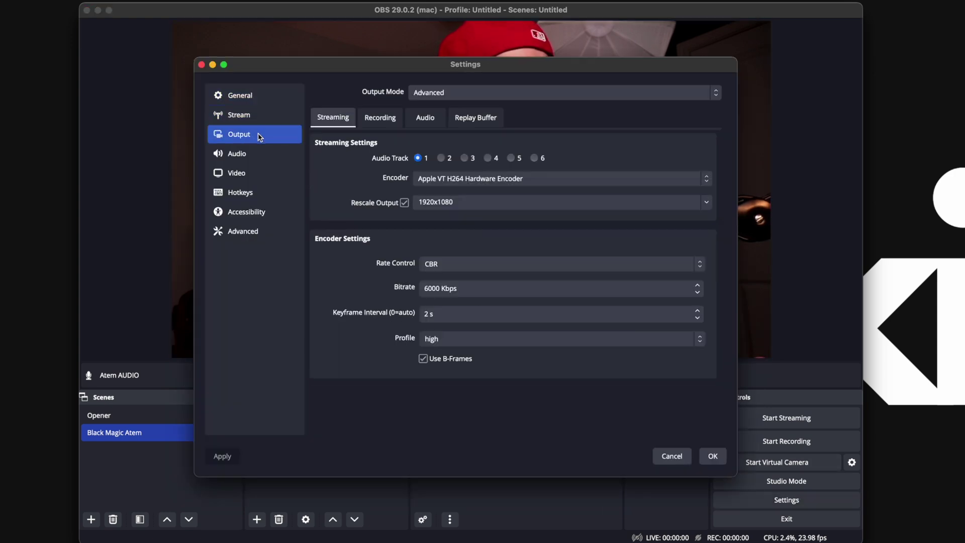
pyautogui.click(258, 153)
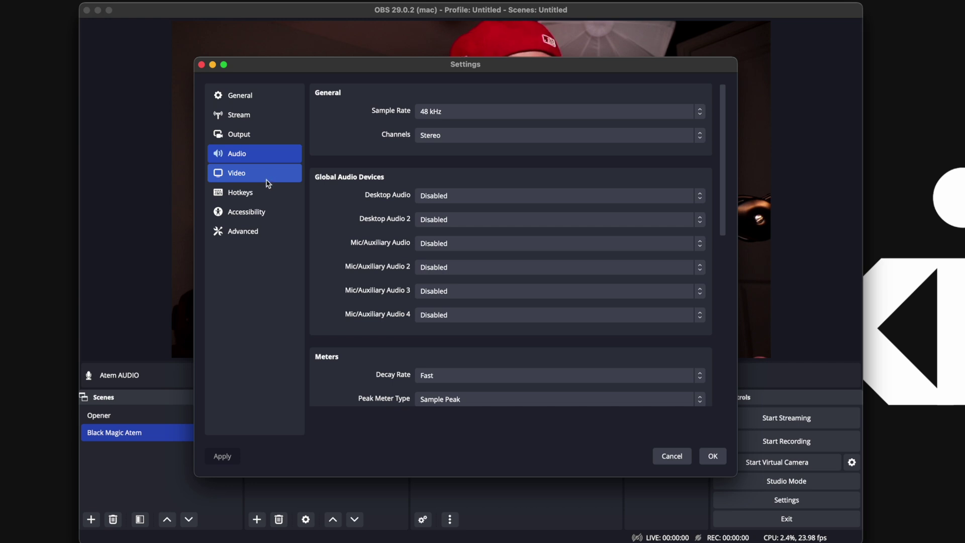
pyautogui.click(269, 184)
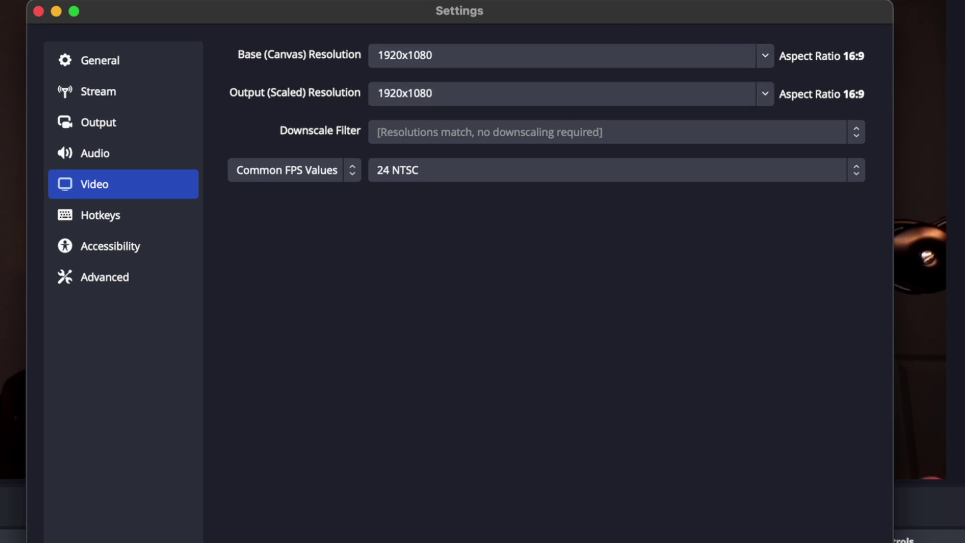
pyautogui.click(764, 56)
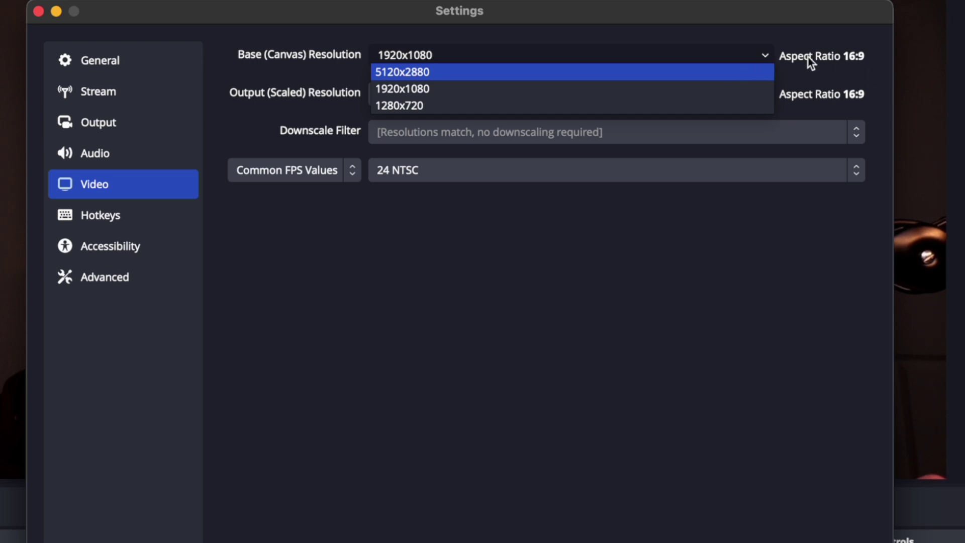
pyautogui.click(768, 57)
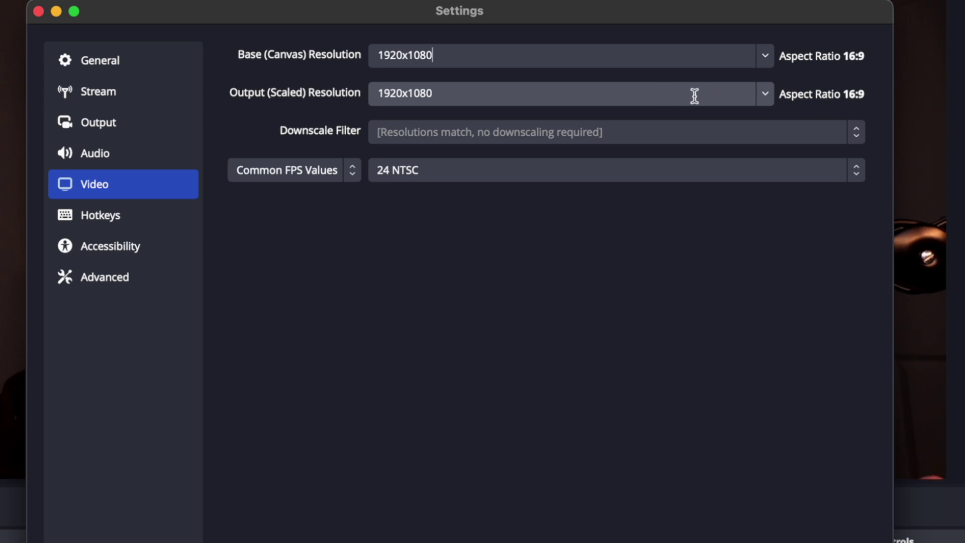
pyautogui.click(765, 94)
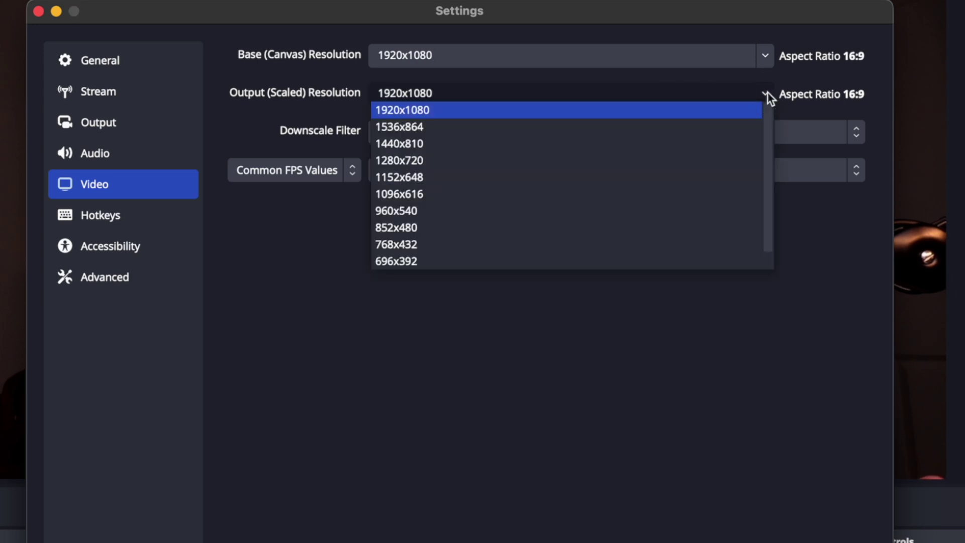
pyautogui.click(766, 95)
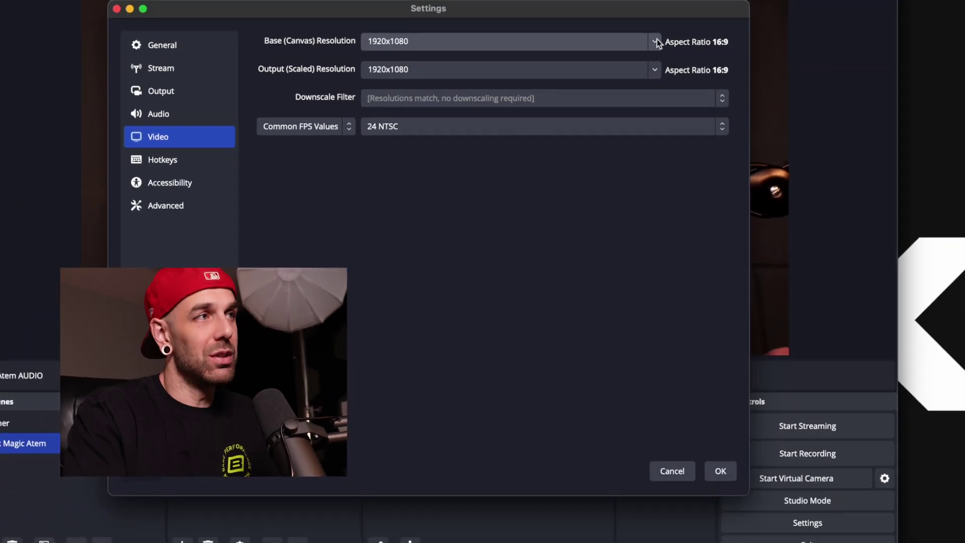
pyautogui.click(656, 41)
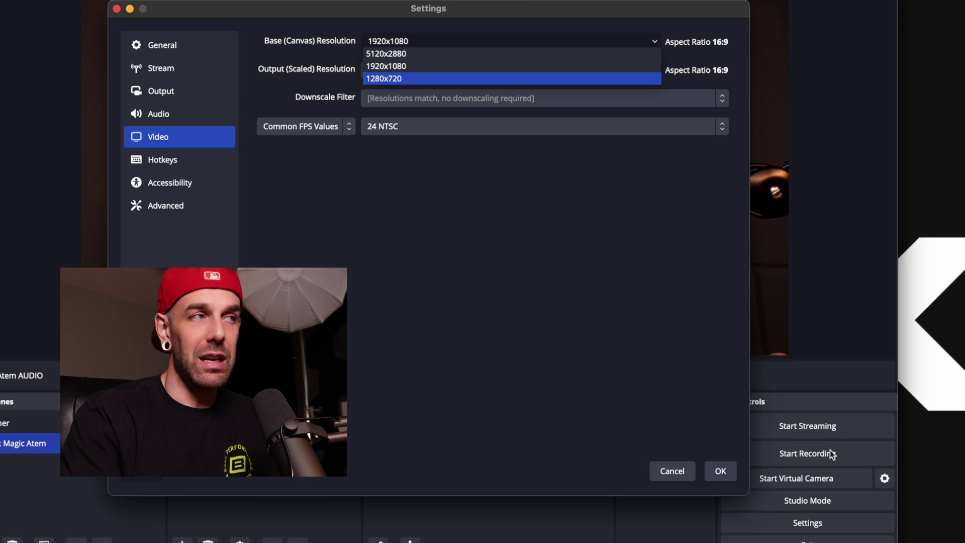
pyautogui.click(654, 41)
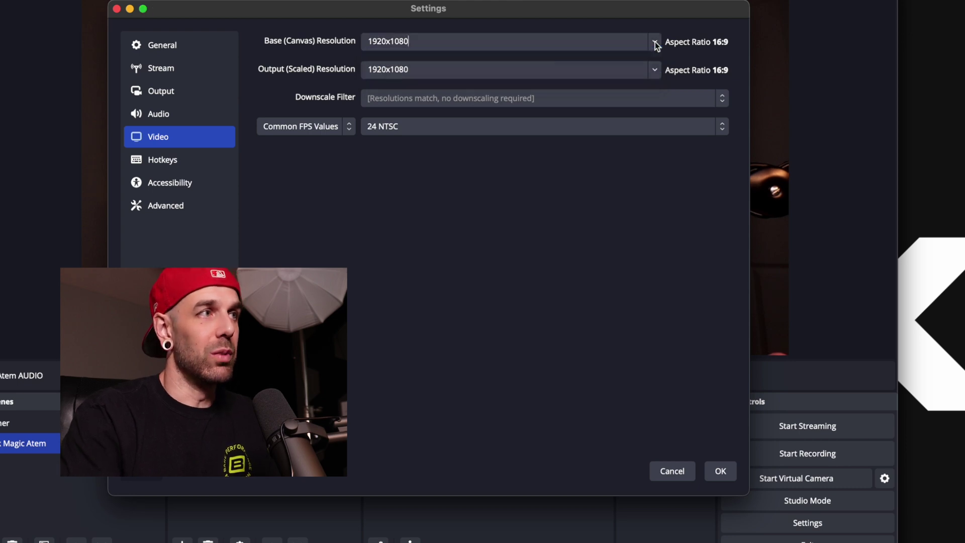
pyautogui.click(656, 71)
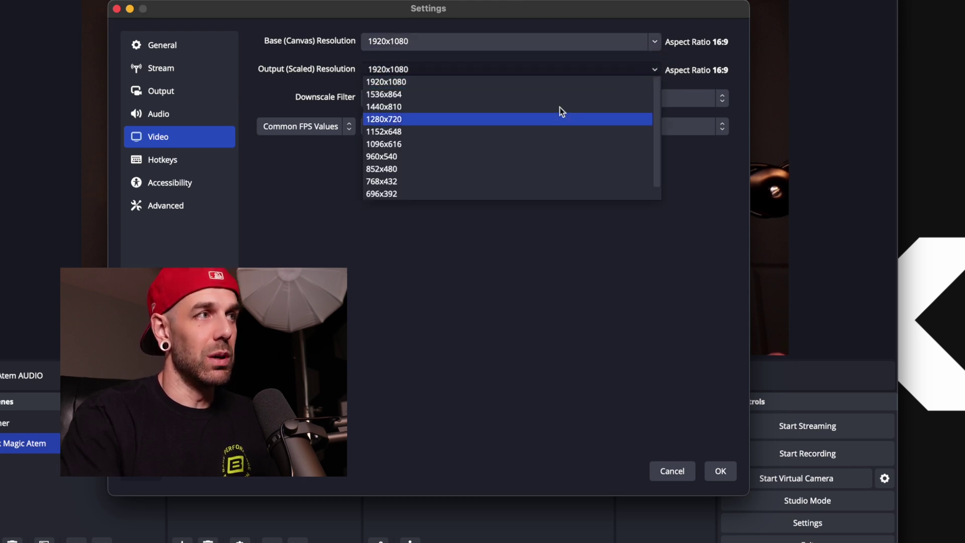
pyautogui.click(655, 72)
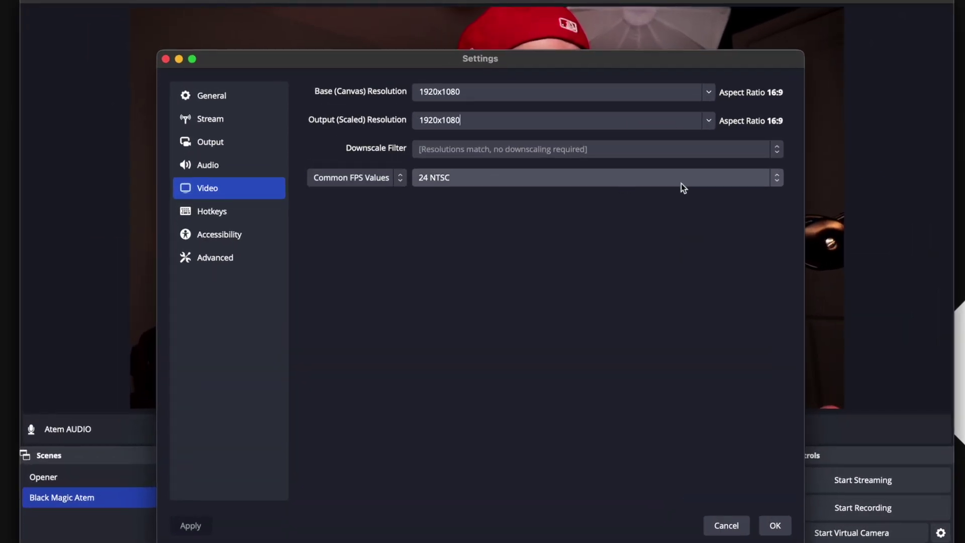
pyautogui.click(775, 177)
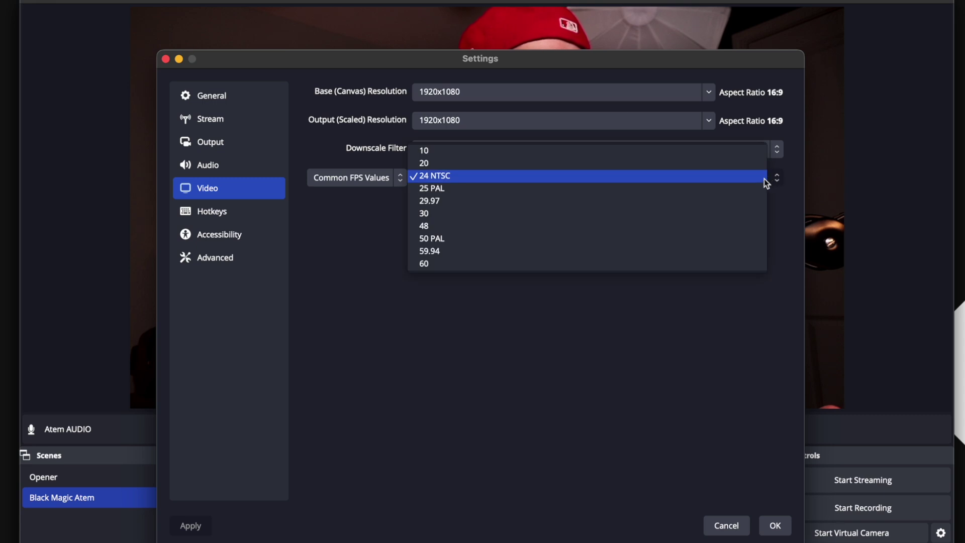
pyautogui.click(756, 177)
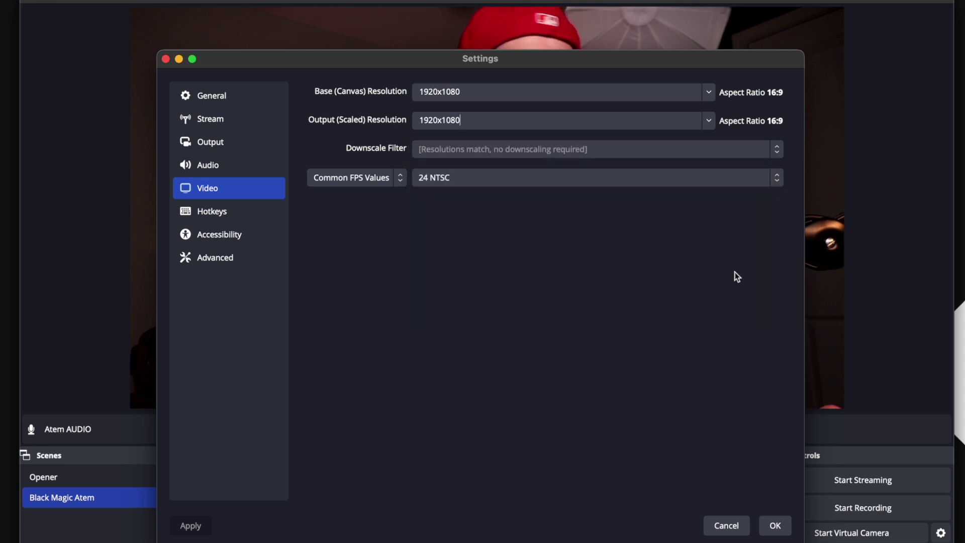
pyautogui.click(777, 177)
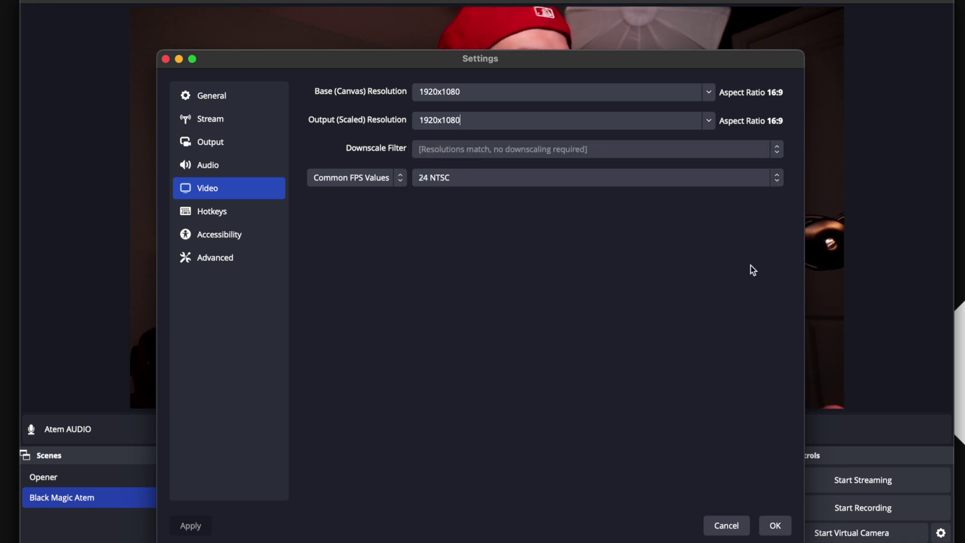
pyautogui.click(778, 179)
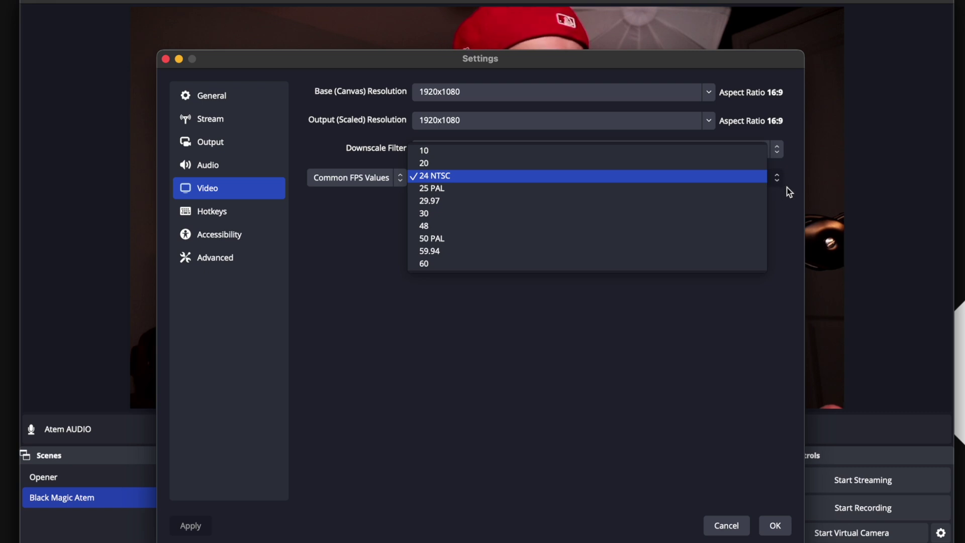
pyautogui.click(791, 194)
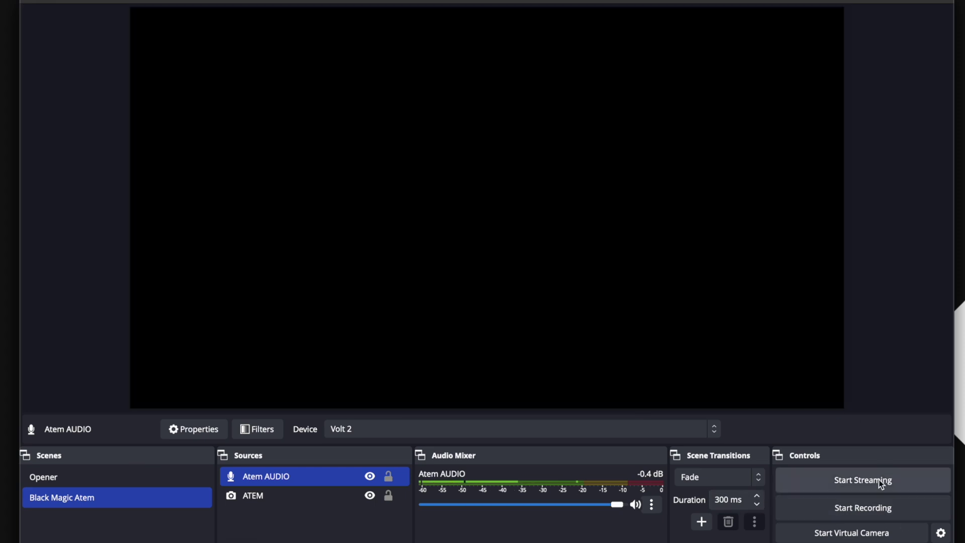
# Step: Switch to the Opener scene and skip its Fervent opener video to near the end
pyautogui.click(156, 479)
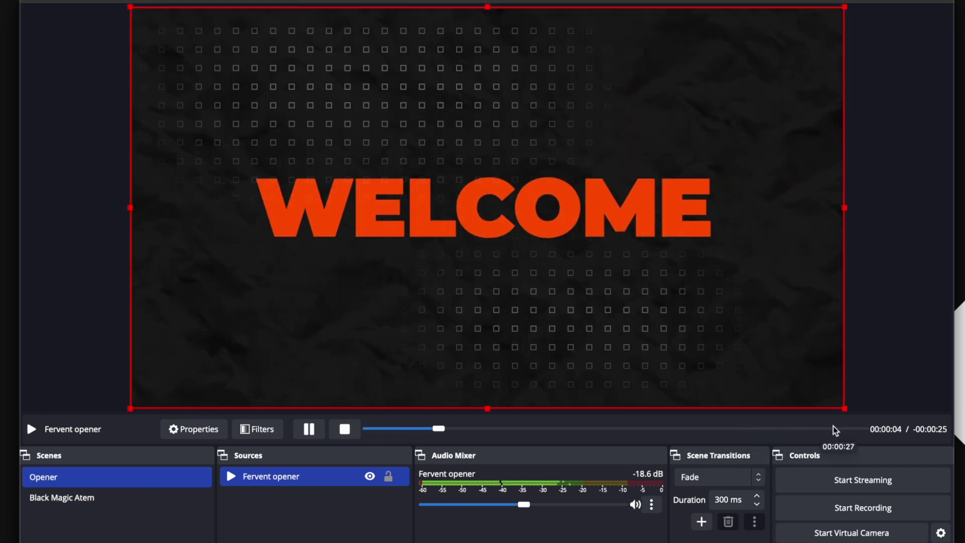
pyautogui.click(835, 428)
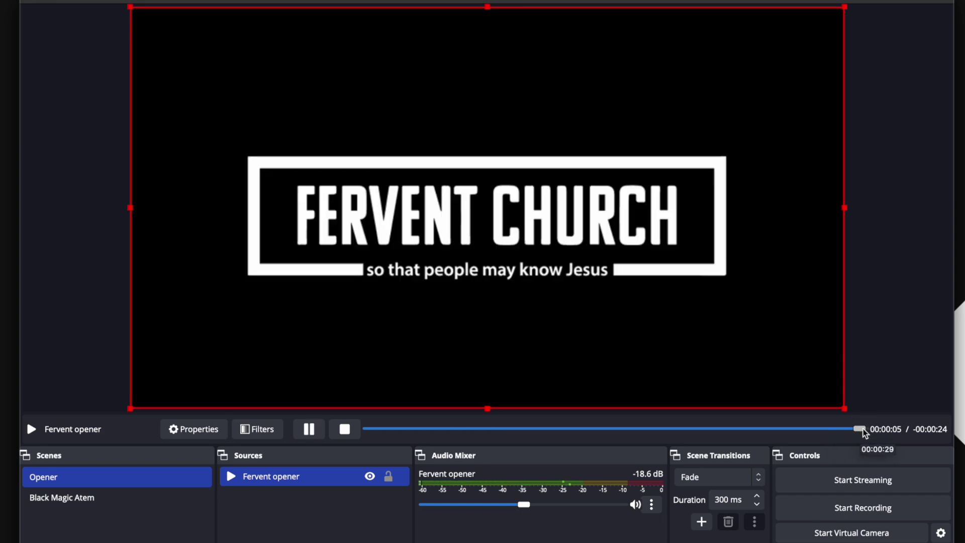
# Step: Return to the Black Magic Atem scene and wait for its ATEM camera feed
pyautogui.click(132, 505)
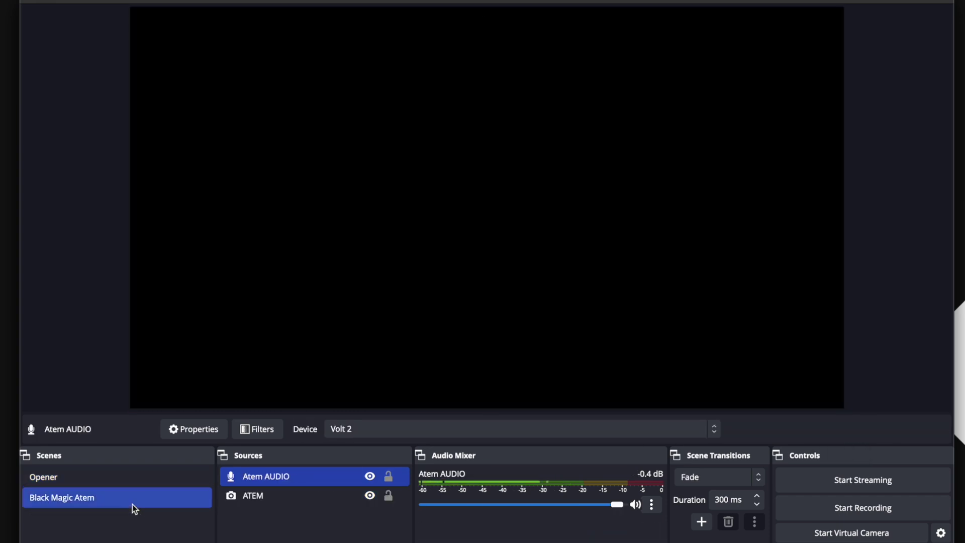